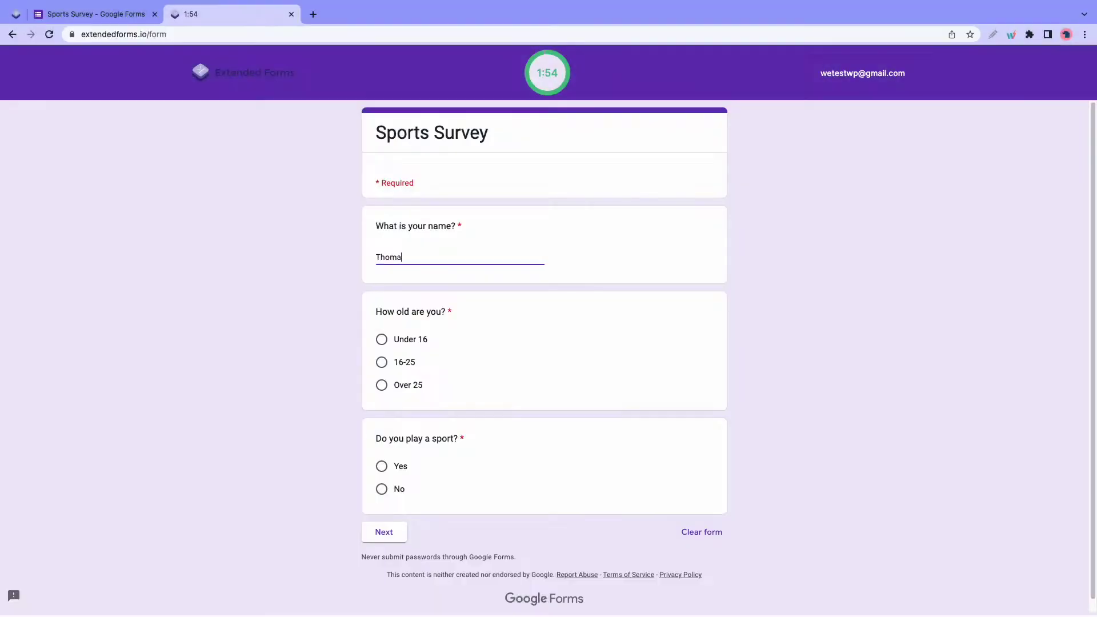
- Submit a timed test response: age 16-25, plays a sport, Only 1, Football, Adidas boots
left_click(382, 362)
left_click(382, 466)
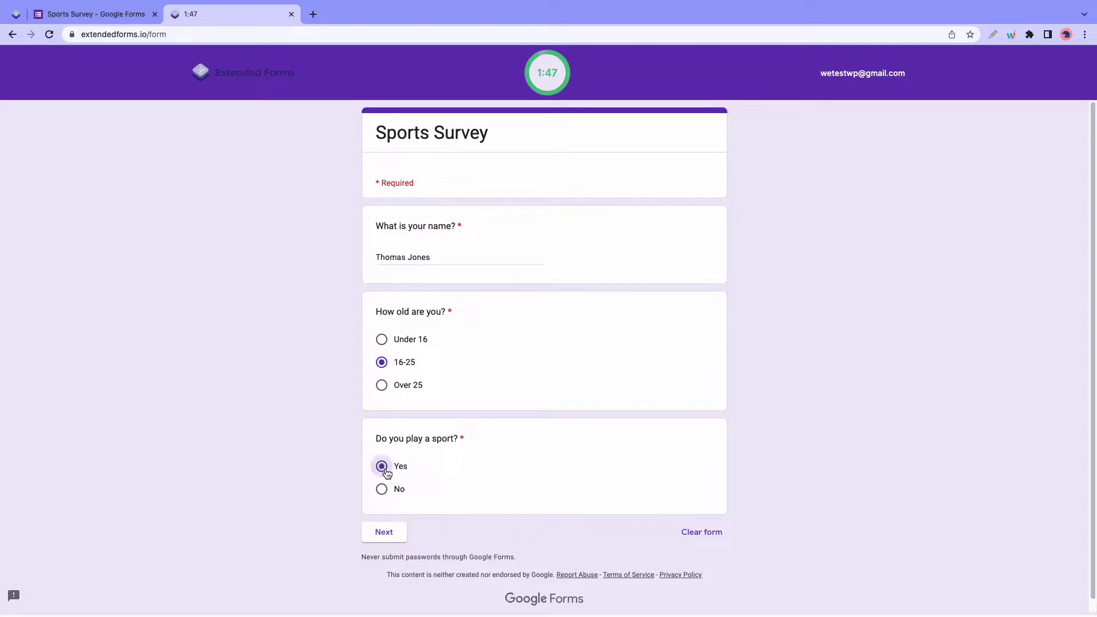
left_click(384, 532)
left_click(382, 280)
left_click(382, 408)
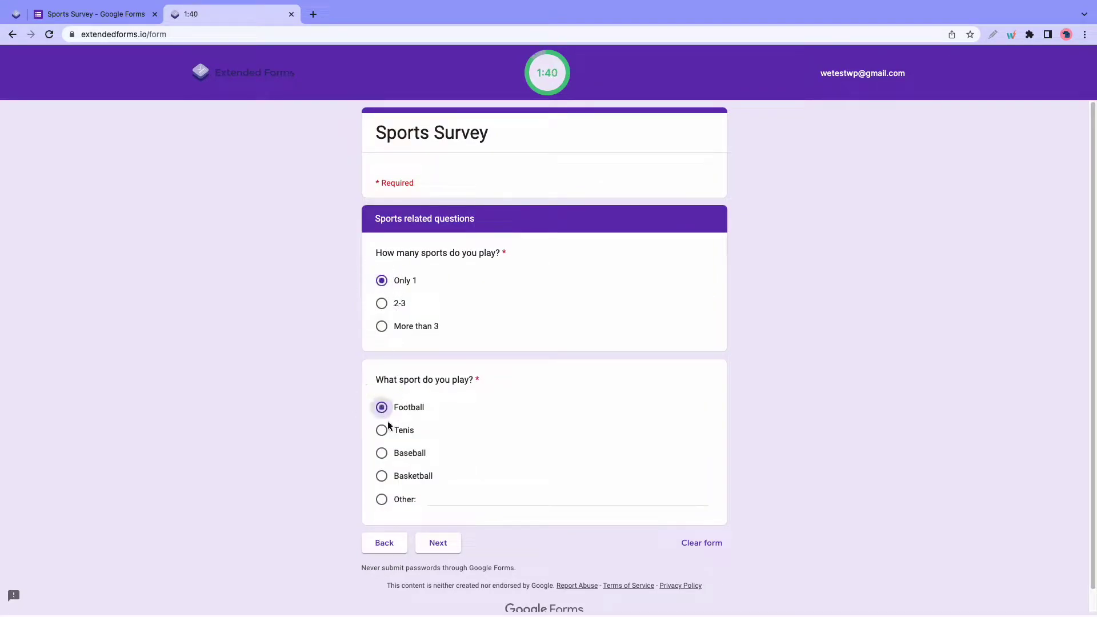
left_click(438, 544)
left_click(386, 327)
left_click(446, 431)
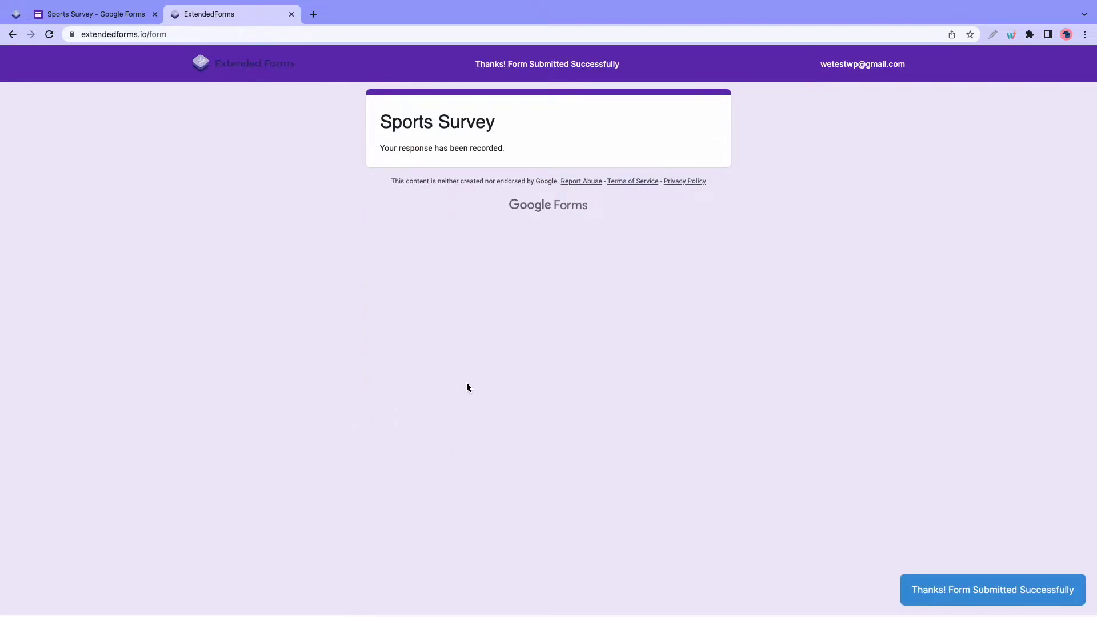
- Check the submitted response, then create a blank form named and titled 'Sports Survey'
left_click(97, 13)
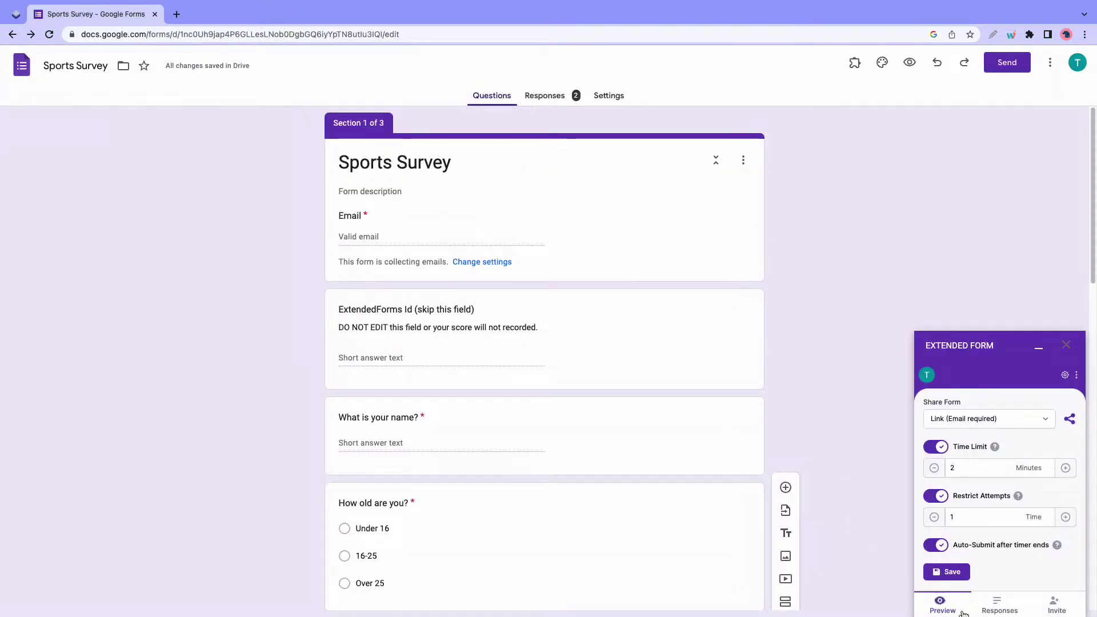
left_click(1015, 605)
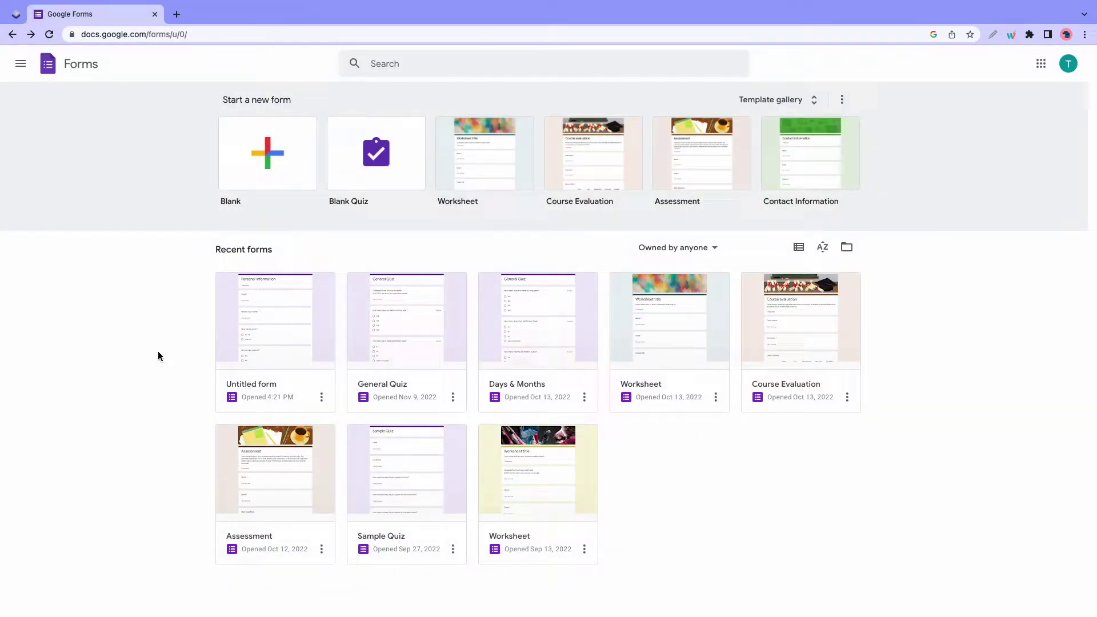
left_click(272, 164)
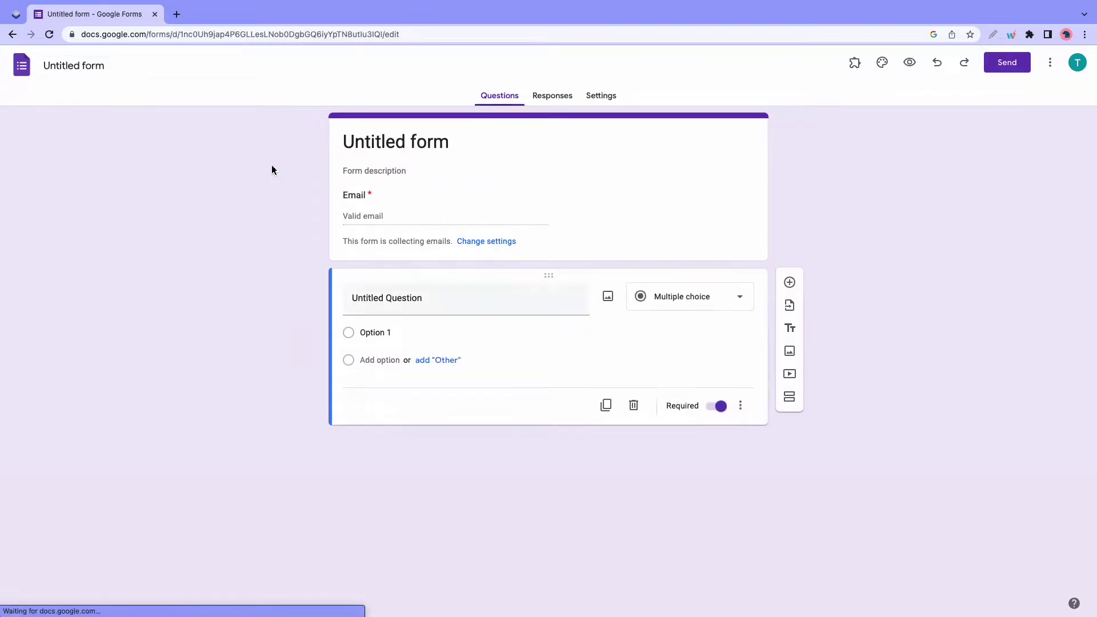
left_click(78, 66)
type("Sports Survey")
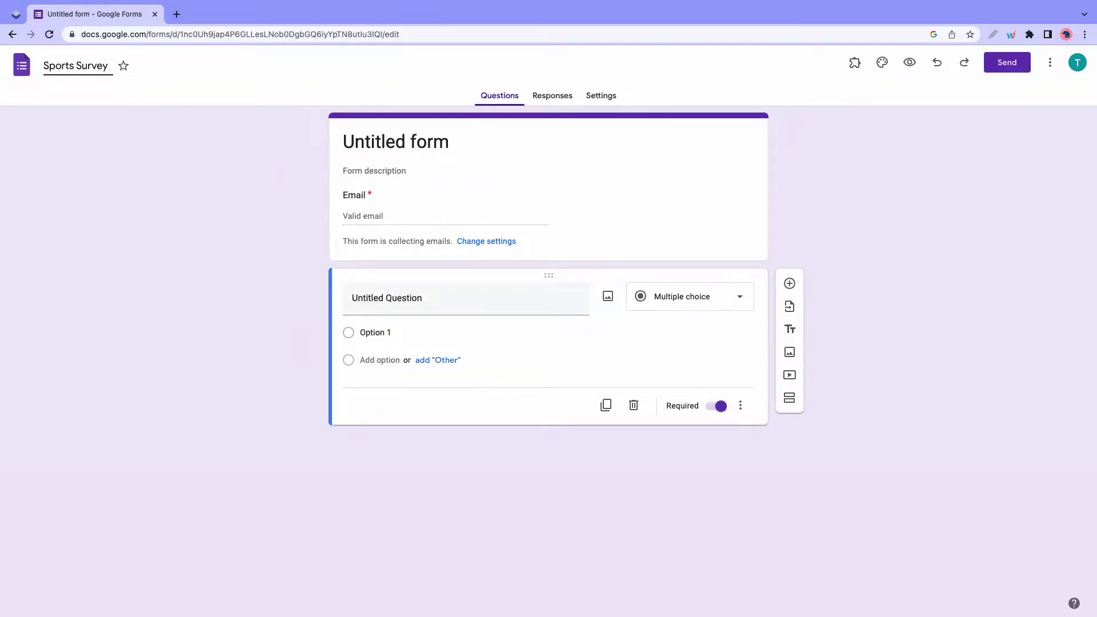
left_click(431, 141)
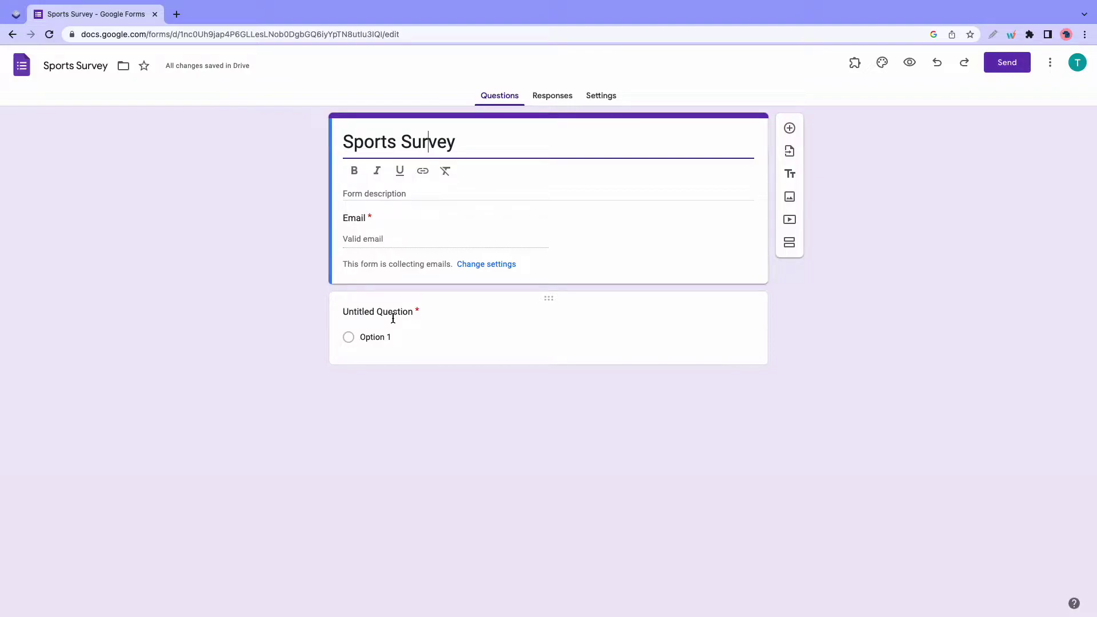
- Add a 'What is your name?' question to the first section
left_click(792, 246)
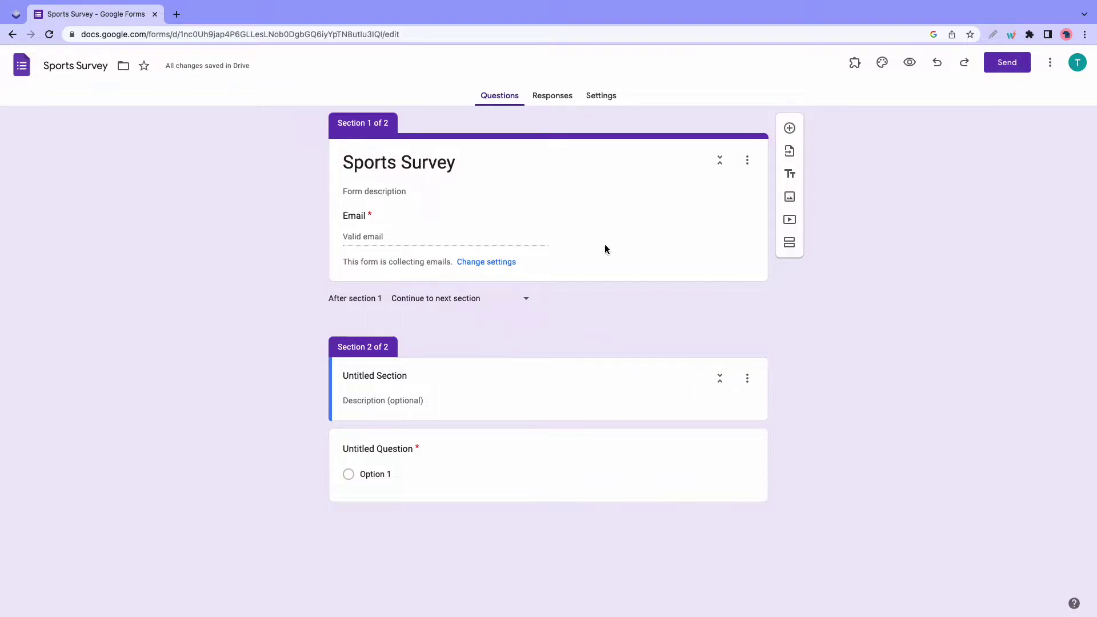
left_click(640, 234)
left_click(790, 128)
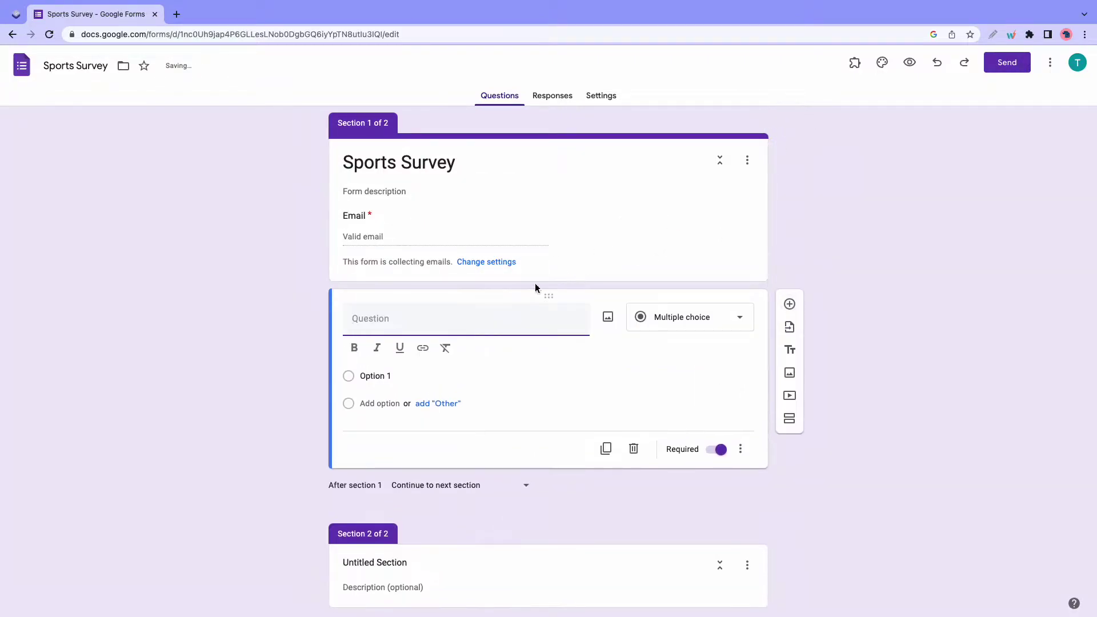
type("What is")
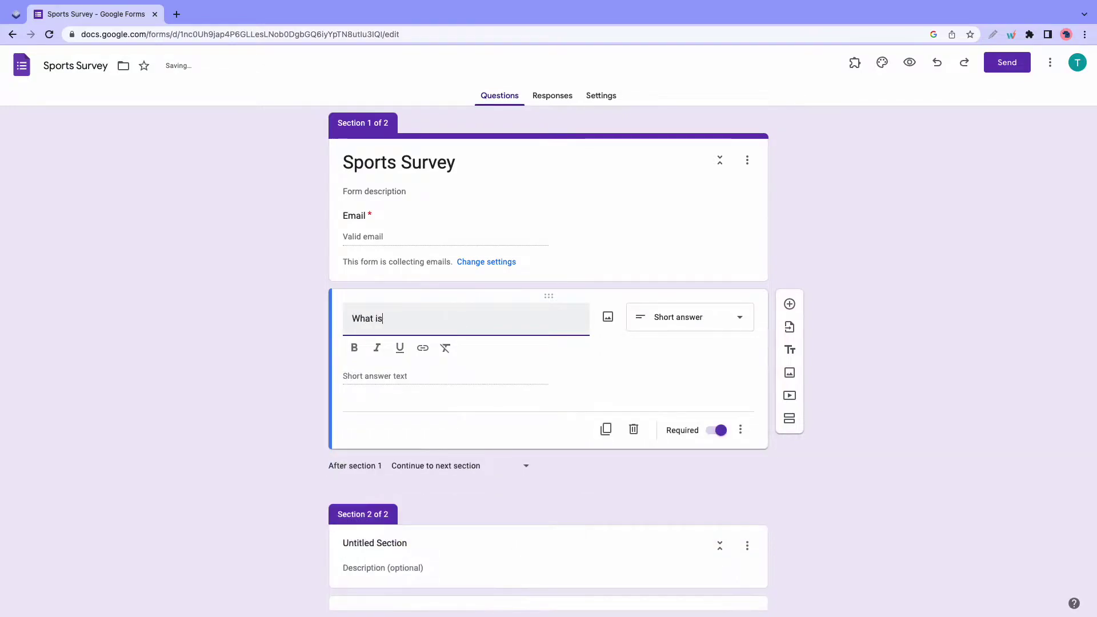
type(" your name?")
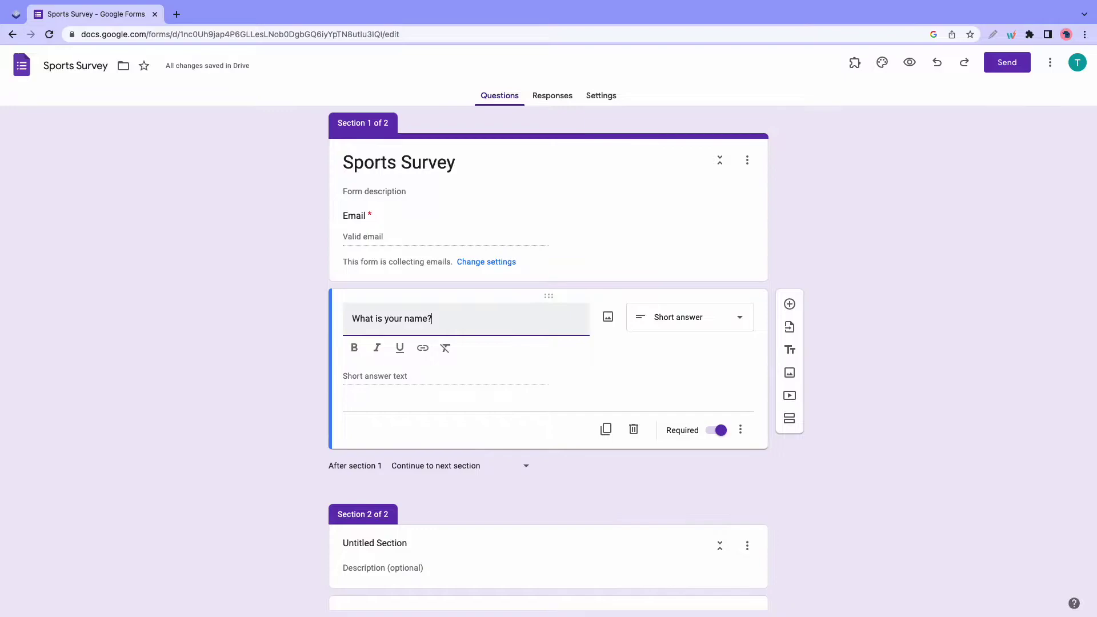
- Add a 'How old are you' question with options Under 16, 16-25, Over 25, Under 16 first
left_click(790, 304)
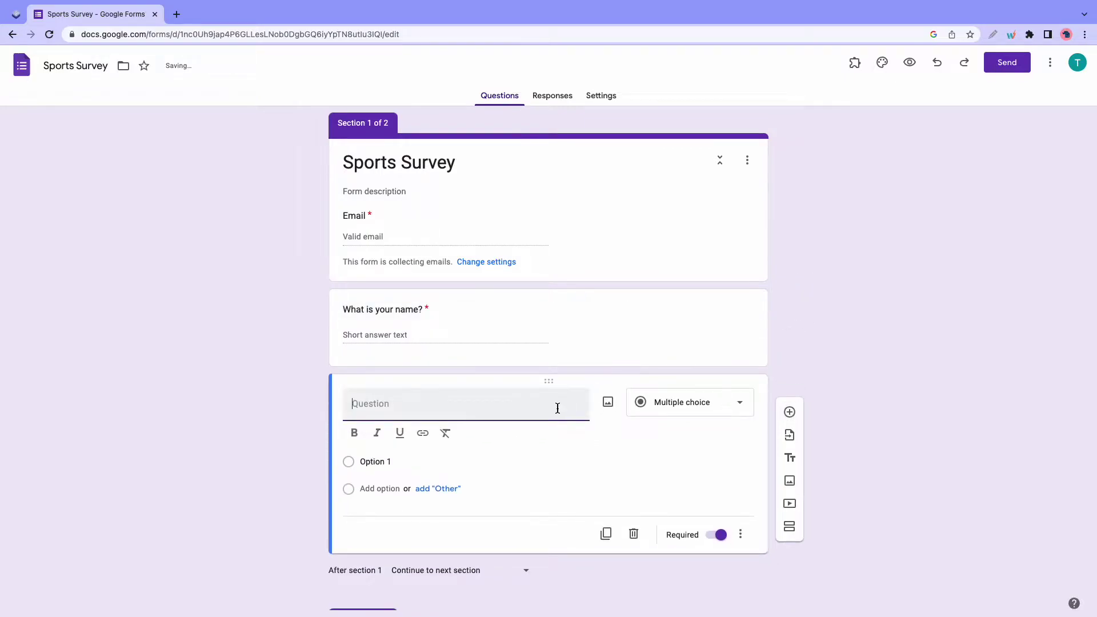
type("How old a")
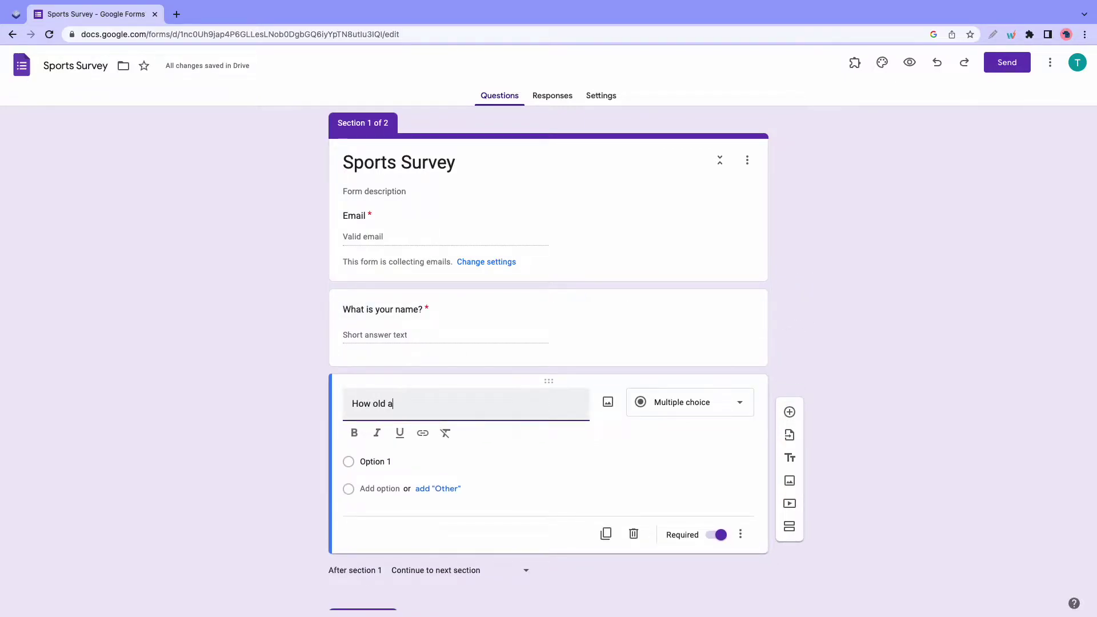
type("re you?")
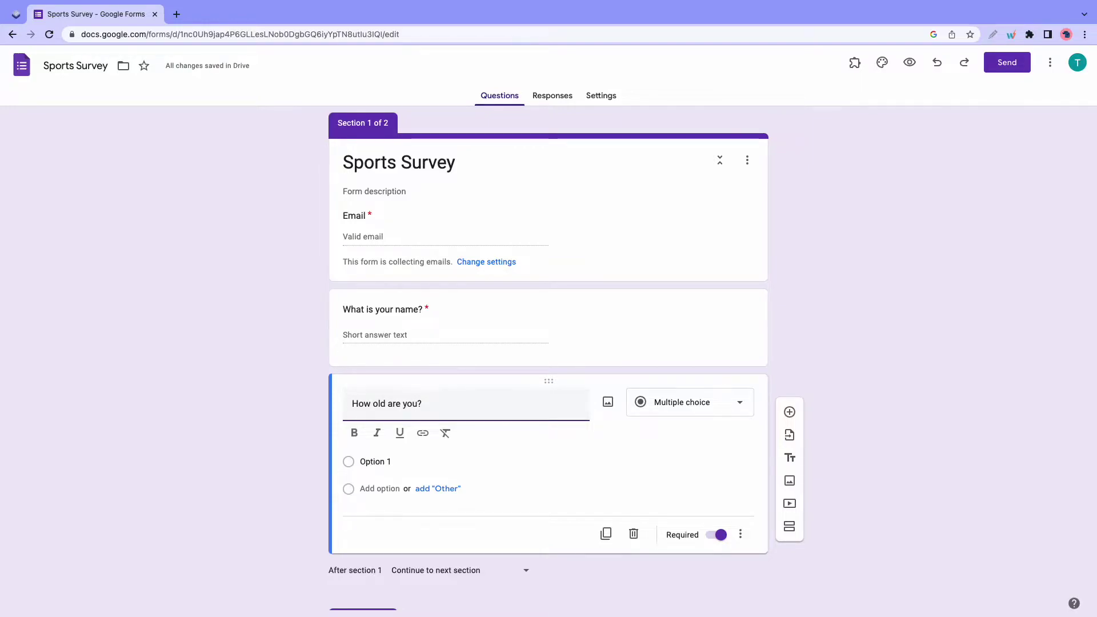
left_click(387, 462)
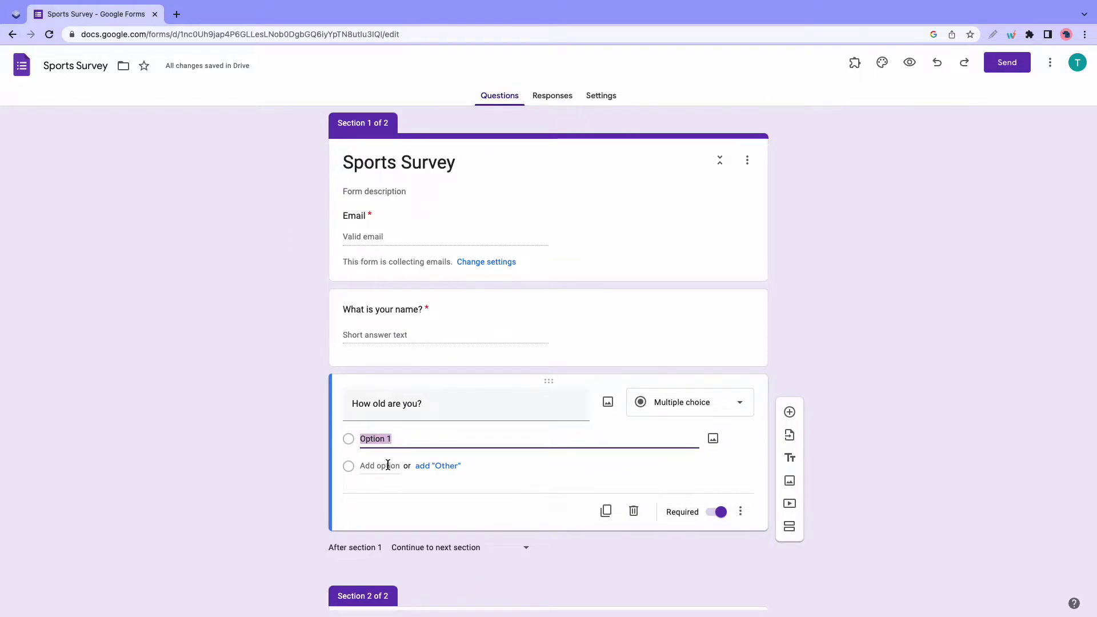
type("16-2")
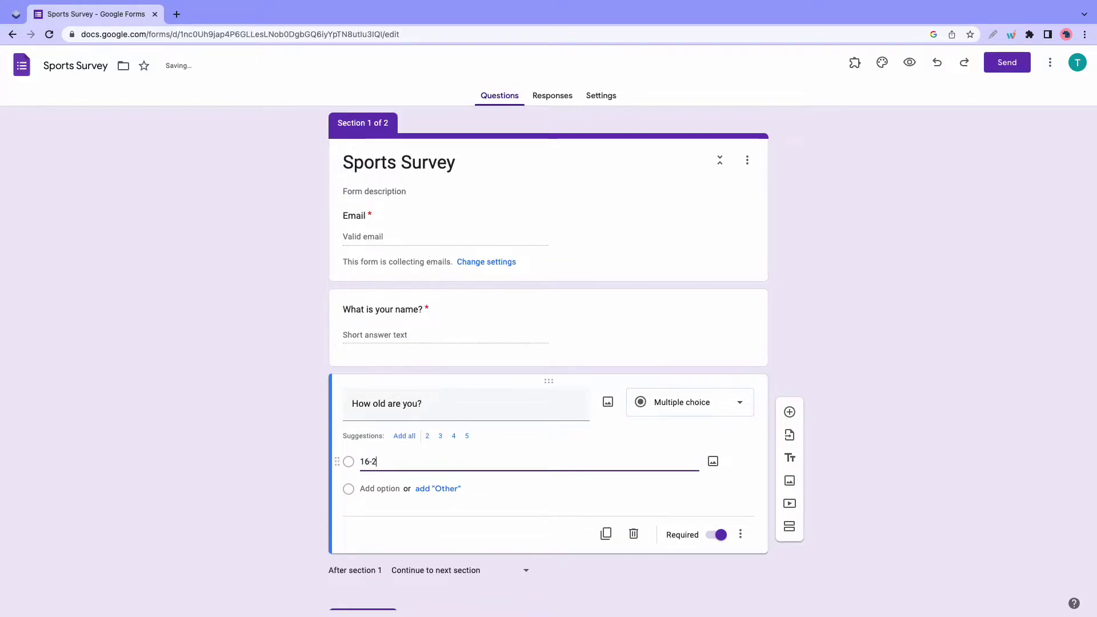
type("5")
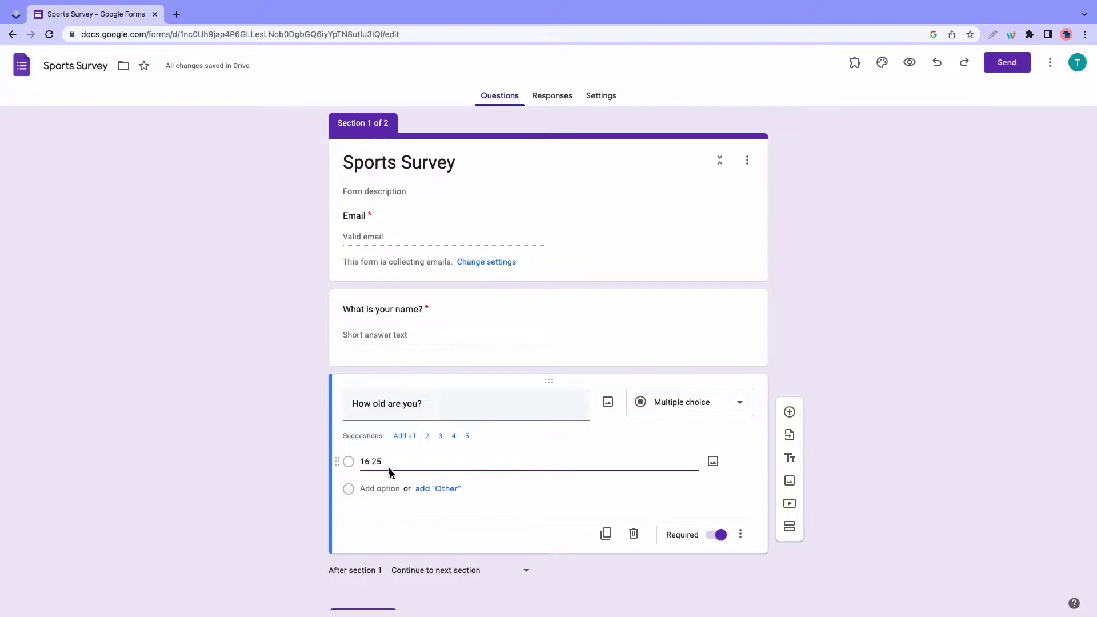
left_click(383, 488)
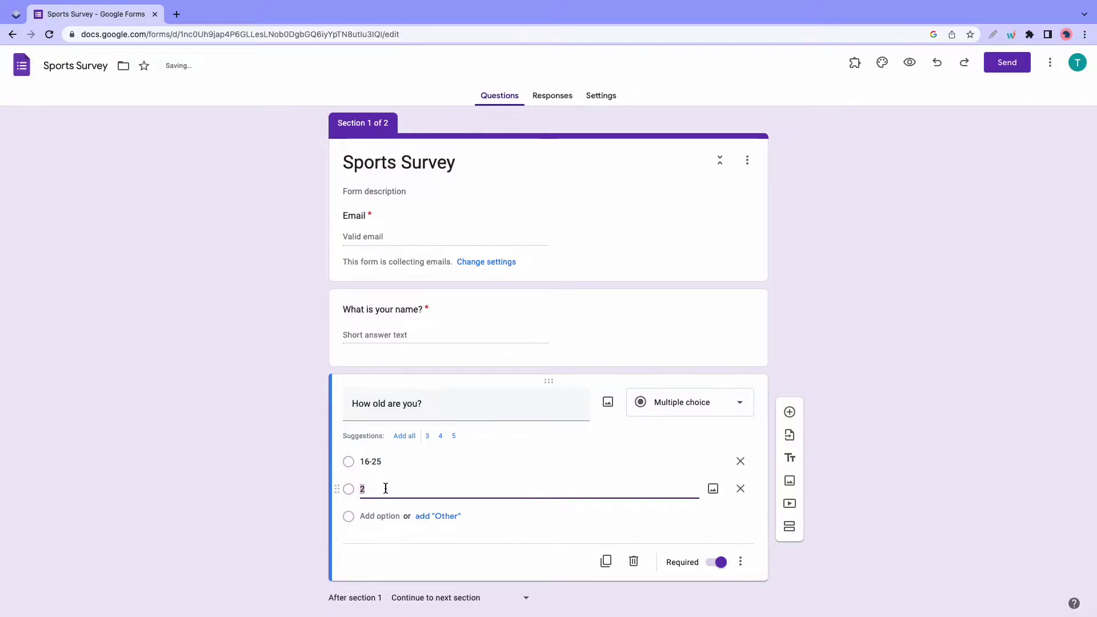
type("Over 25")
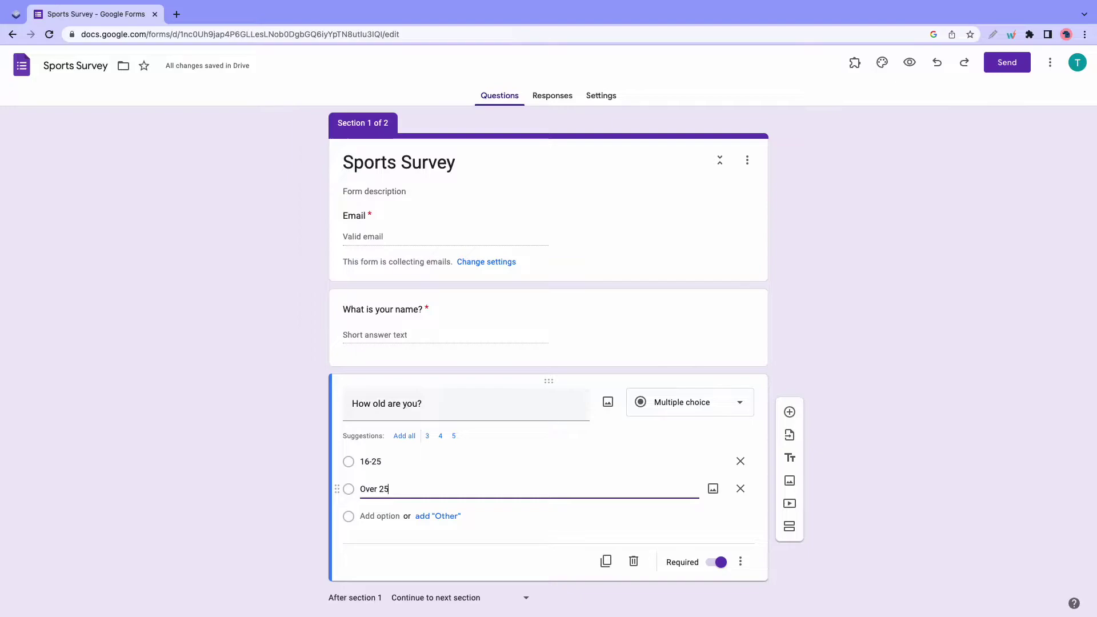
left_click(383, 515)
type("Under 1")
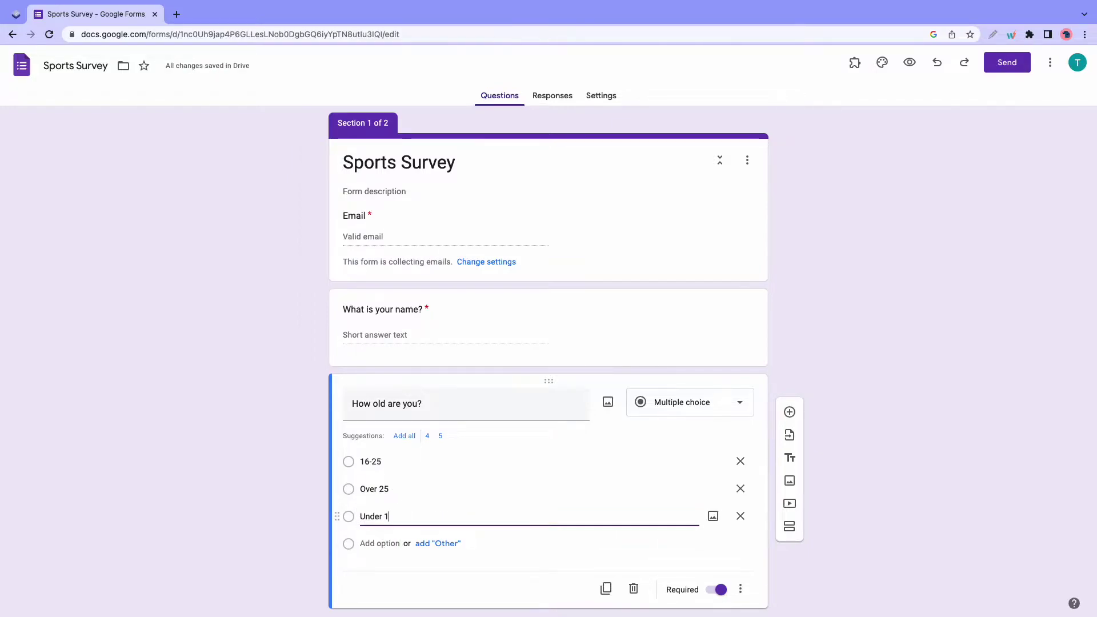
type("6")
left_click_drag(337, 517, 342, 457)
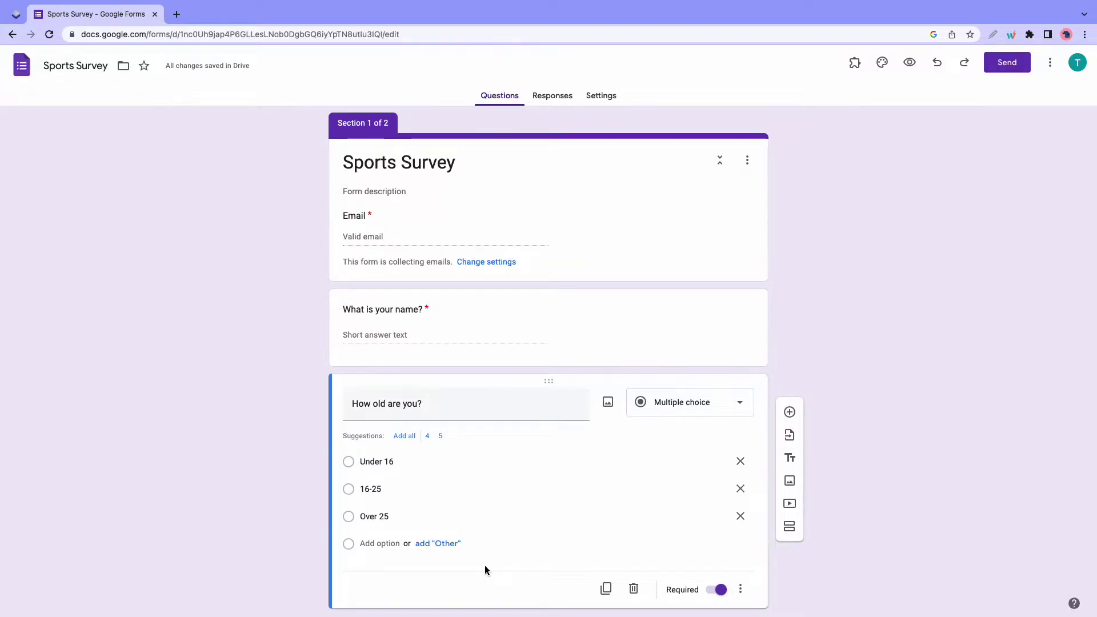
- Add a 'Do you play a sport' question with only Yes and No answers
left_click(789, 413)
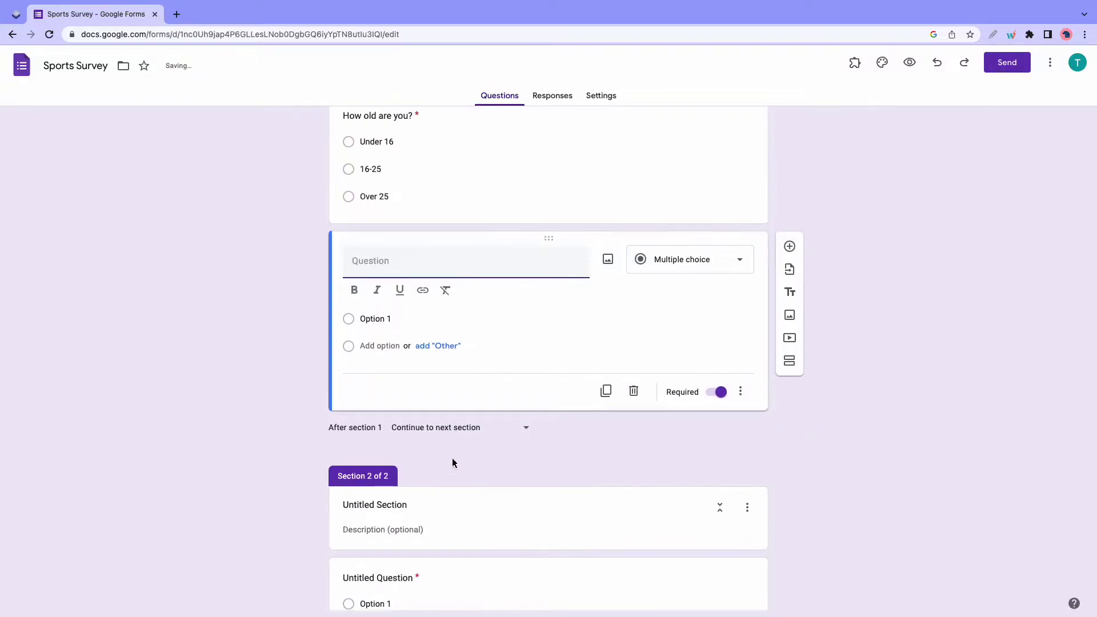
type("Do you play")
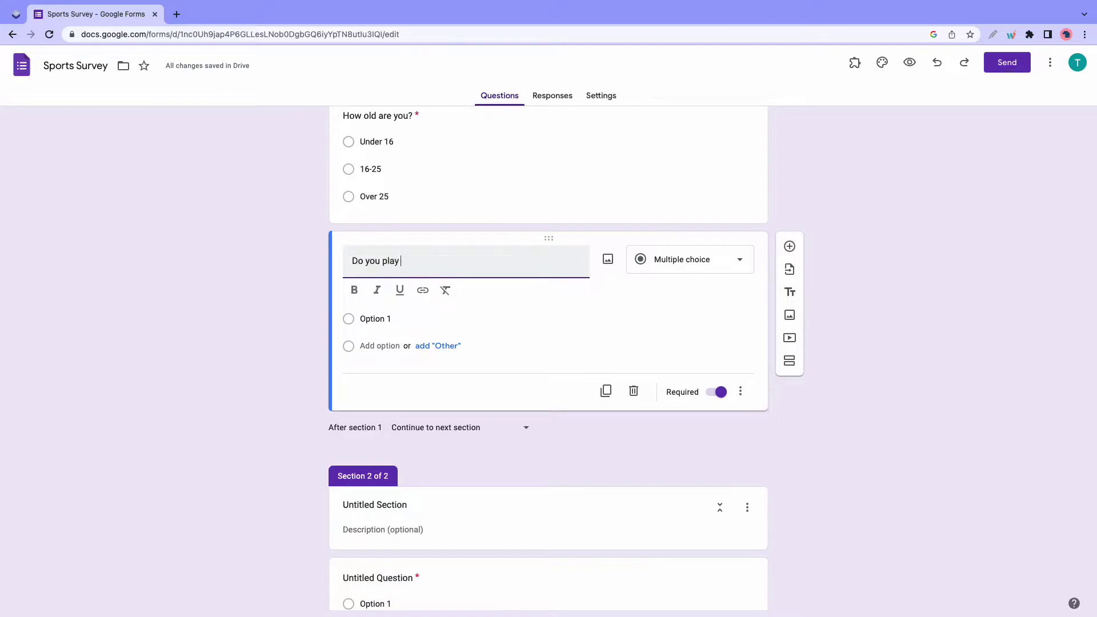
type(" a sport?")
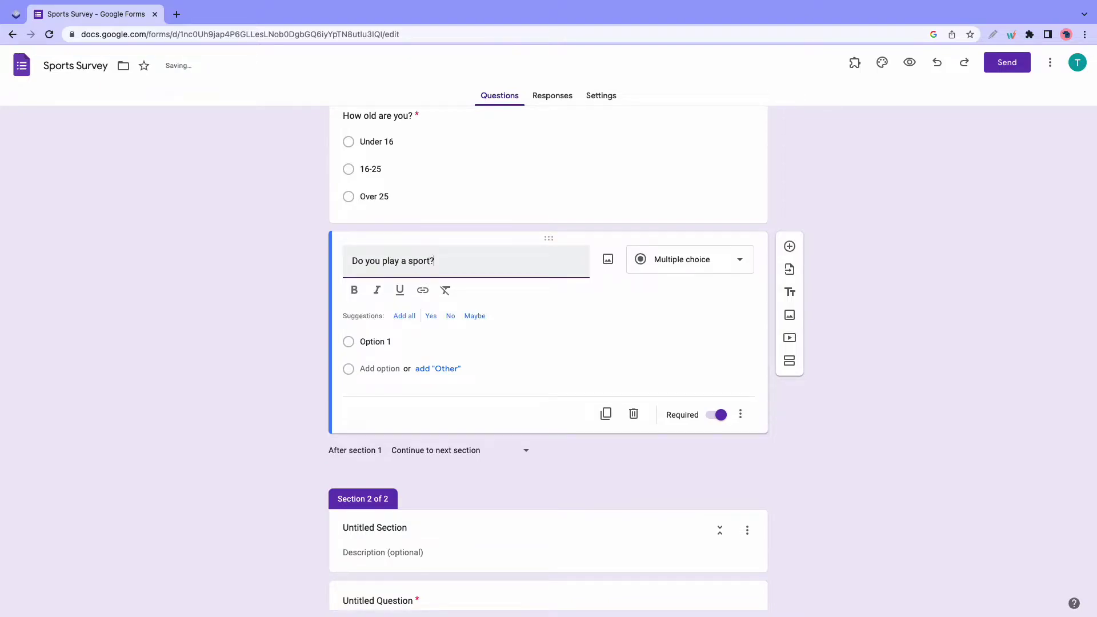
left_click(404, 316)
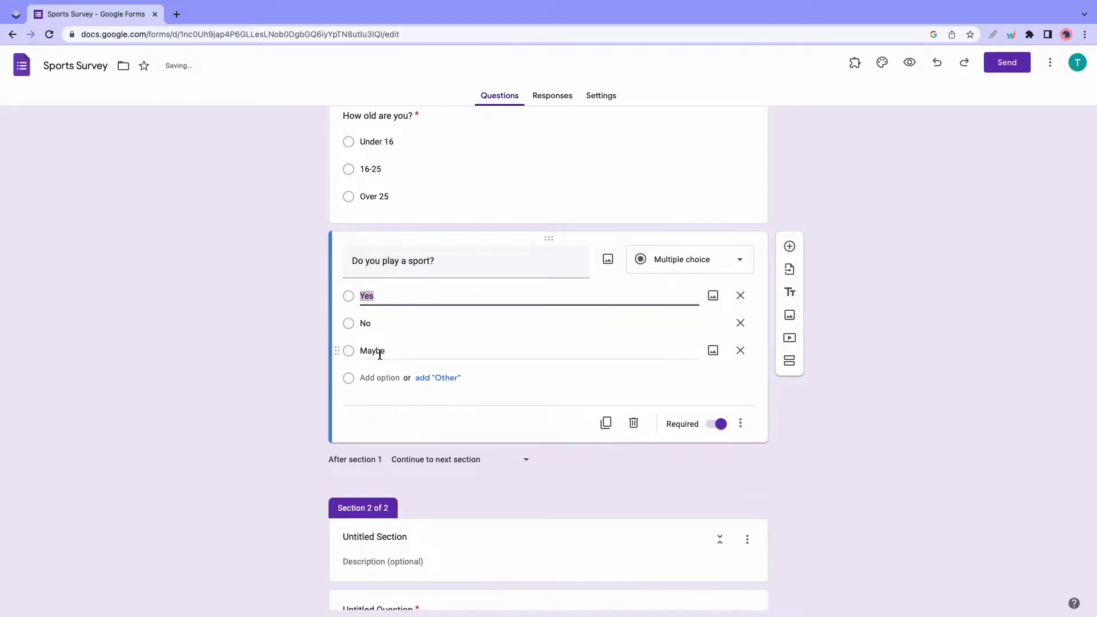
left_click(740, 351)
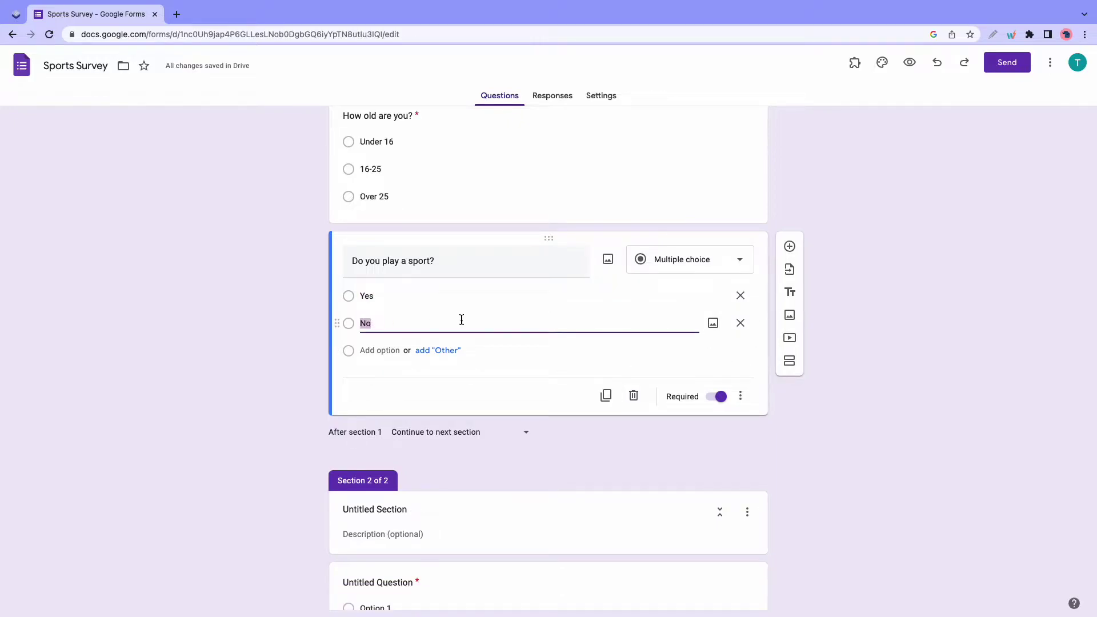
- Add a new section titled 'Sports related questions'
left_click(790, 361)
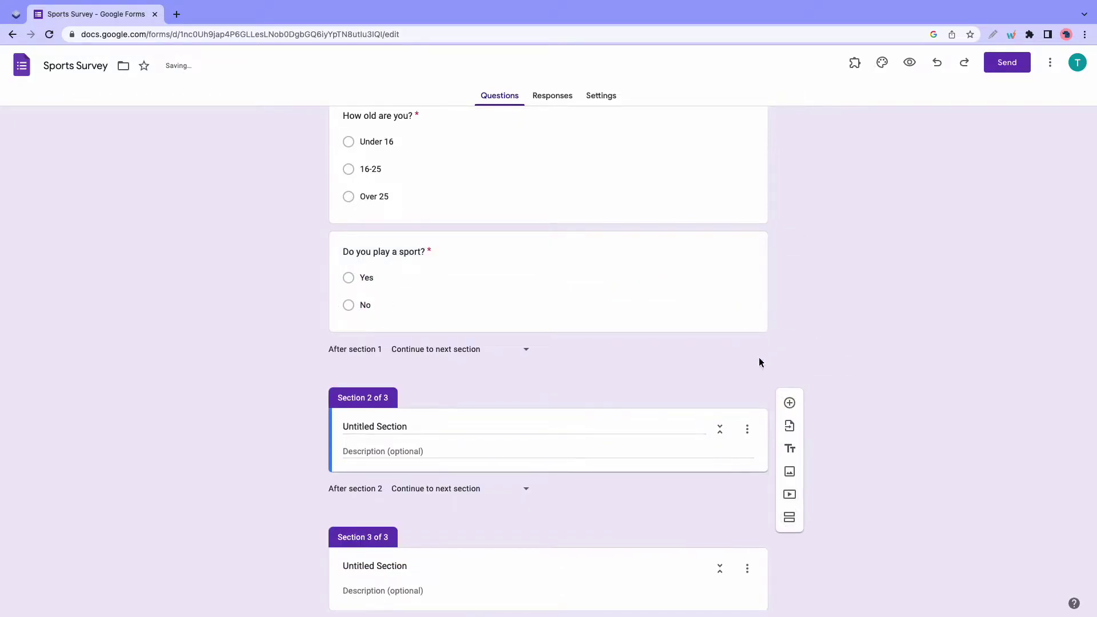
left_click(403, 426)
type("Sports ")
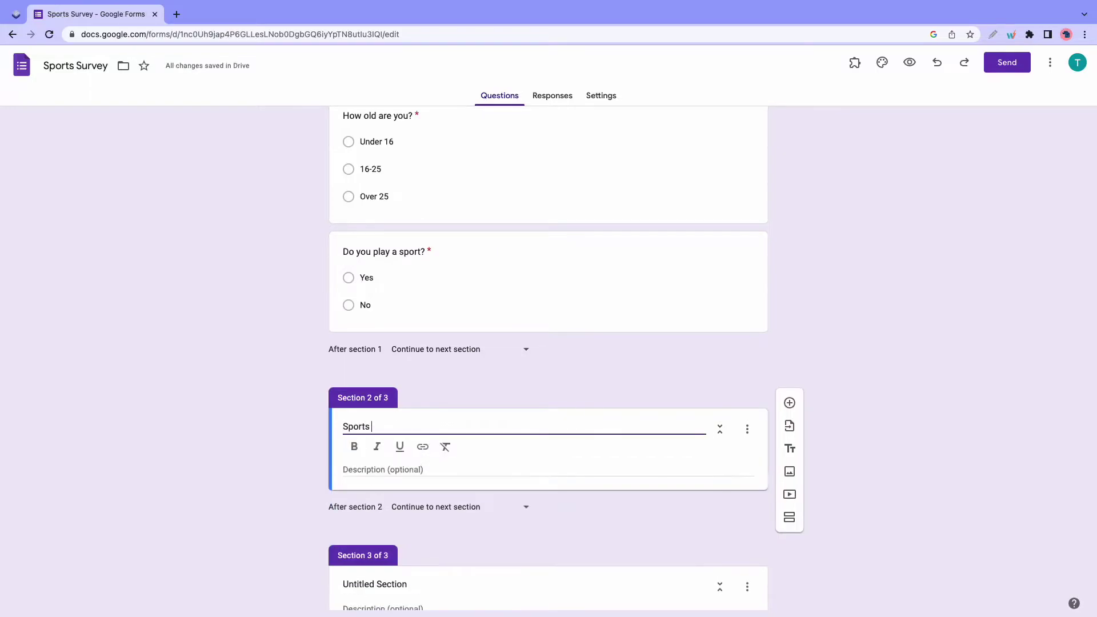
type("related questions")
- Add 'How many sports do you play?' with options Only 1, 2-3 and More than 3
left_click(790, 403)
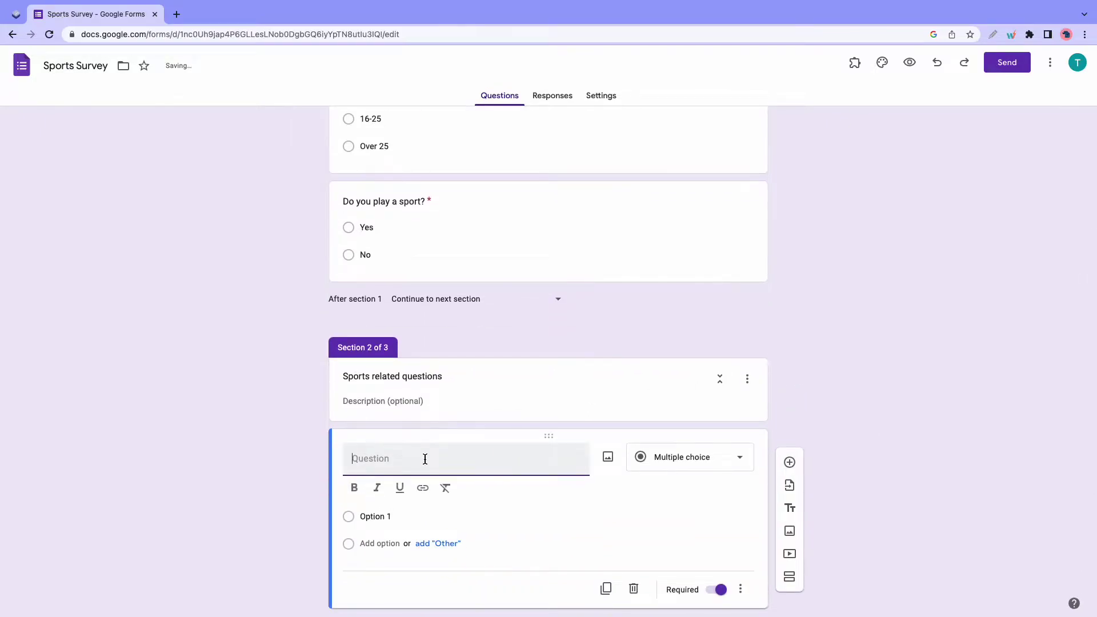
type("How many sports do you play?")
left_click(363, 517)
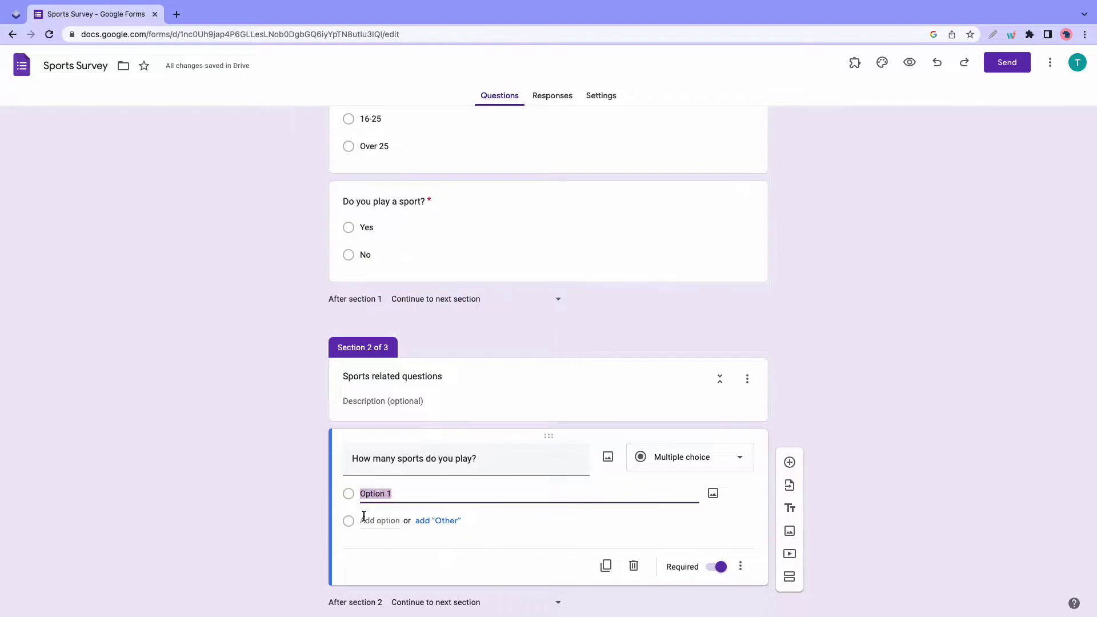
type("Only 1")
left_click(363, 521)
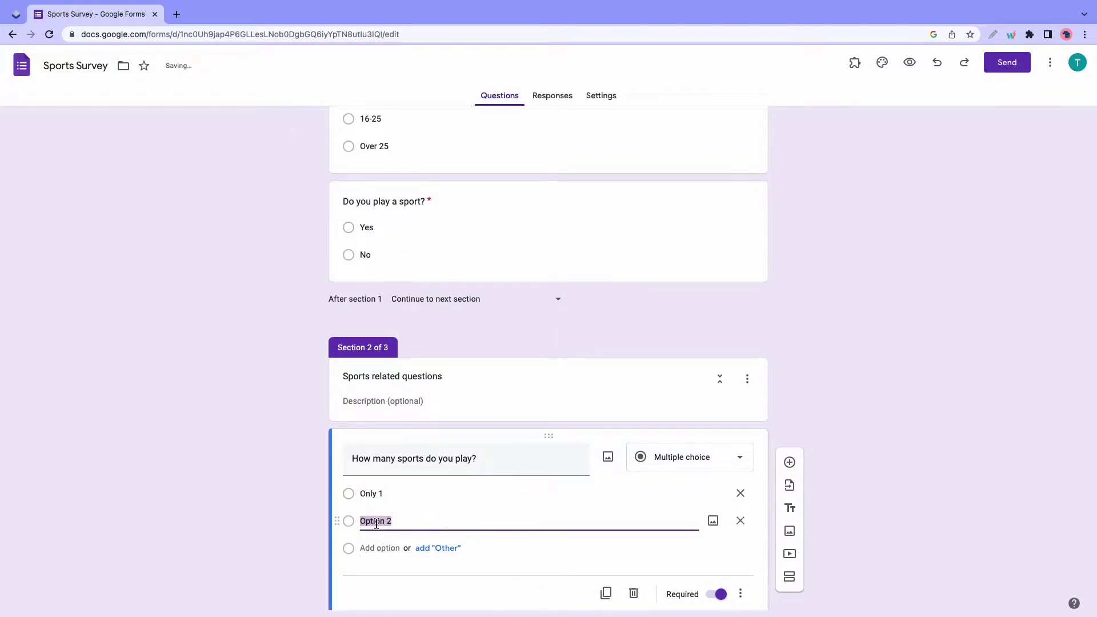
type("2-3")
left_click(379, 544)
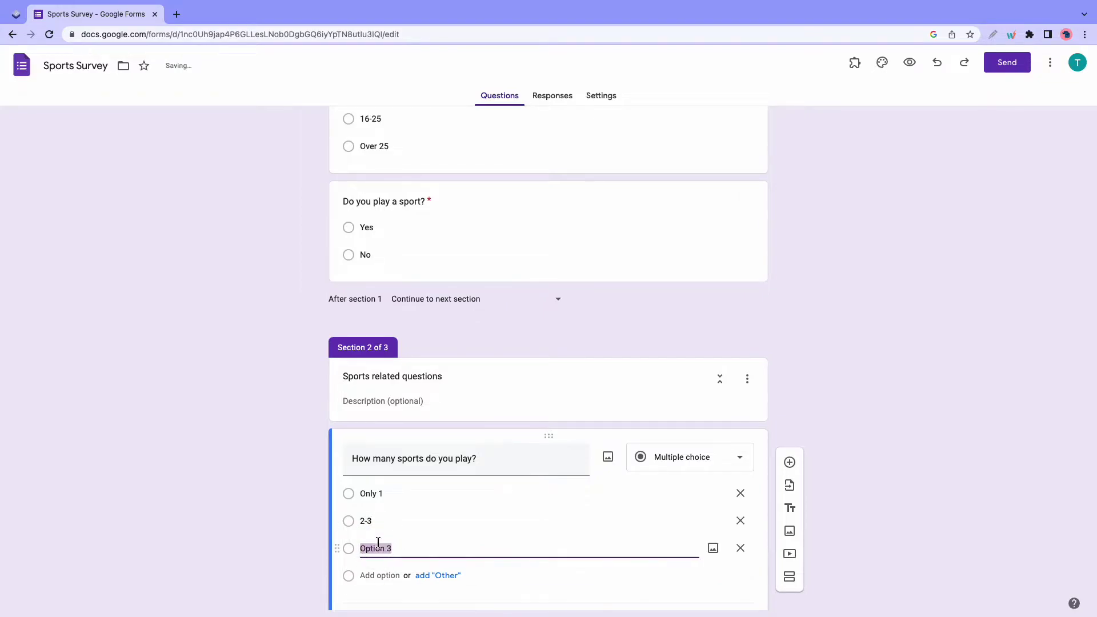
type("More than 3")
scroll(451, 540, "down", 2)
- Add 'What sport do you play?' with Football, Tenis, Baseball, Basketball and Other
left_click(789, 391)
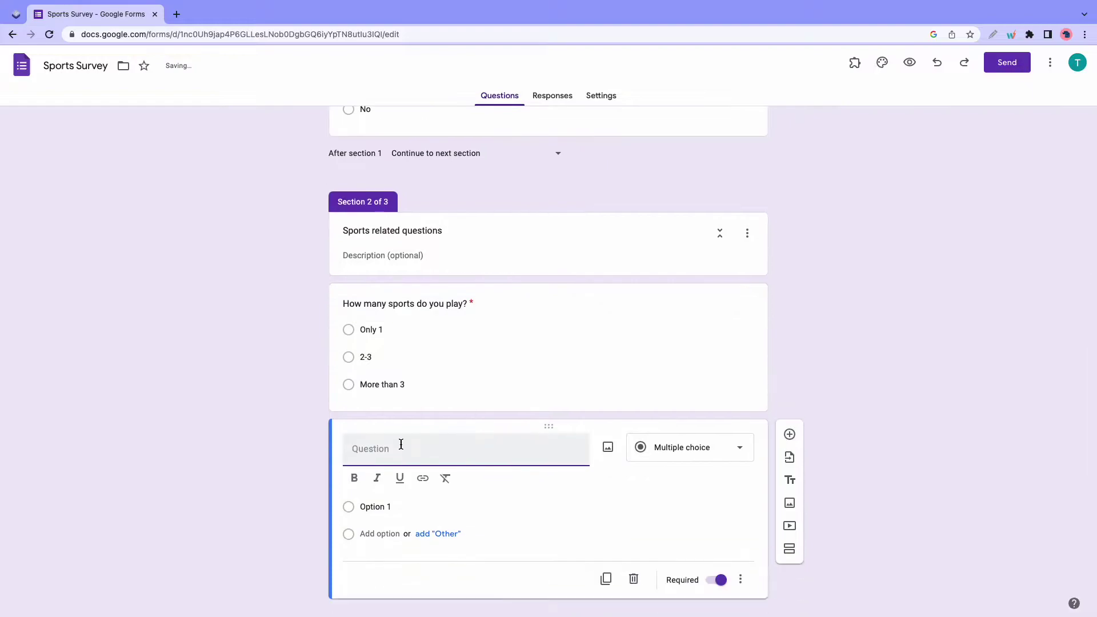
type("What sport do you play?")
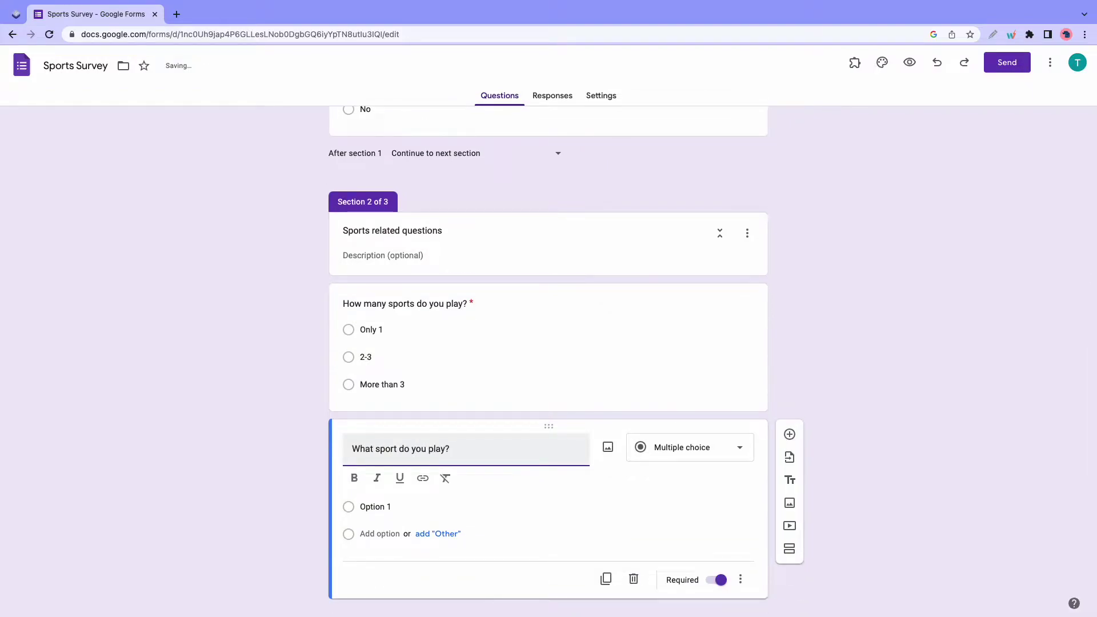
left_click(382, 507)
type("Football")
left_click(382, 510)
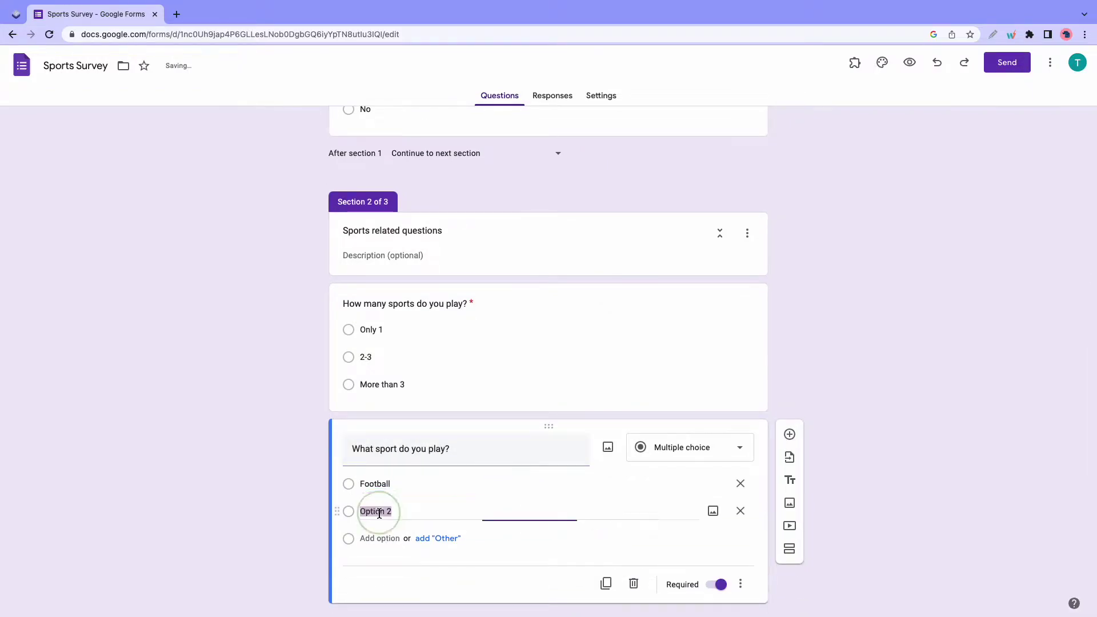
type("Tenis")
key("Return")
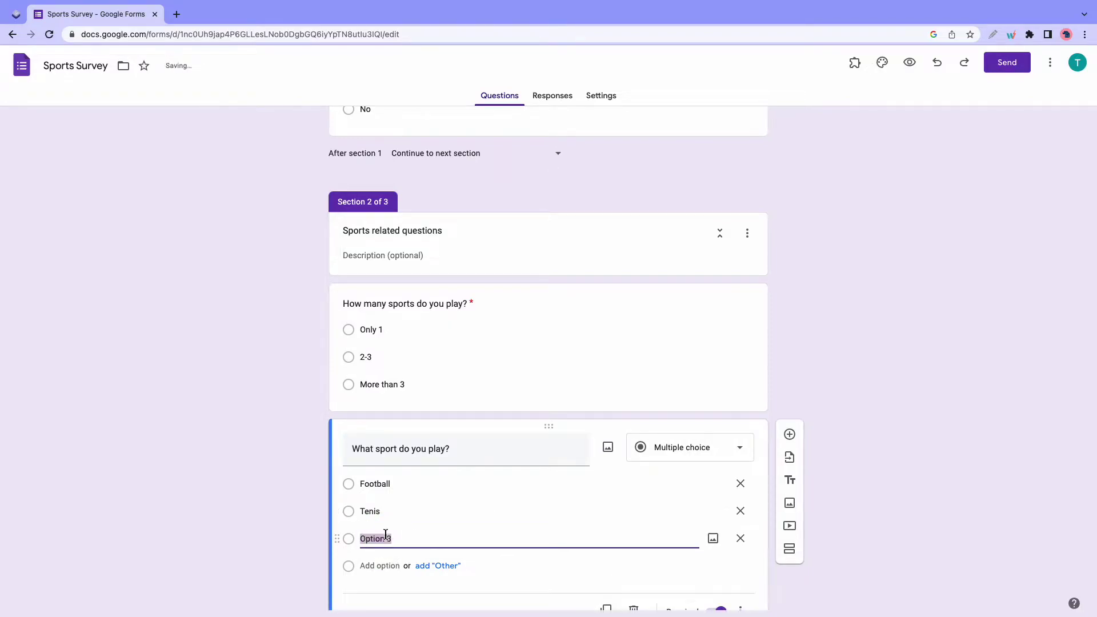
type("Baseball")
key("Return")
type("basketball")
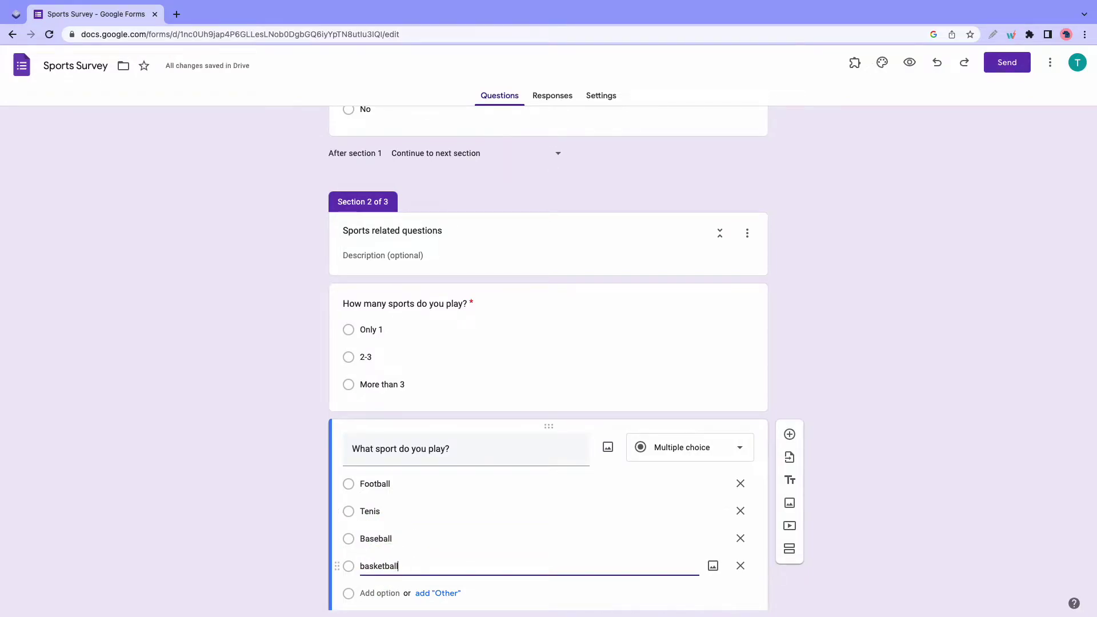
left_click(434, 592)
double_click(369, 572)
type("Basketball")
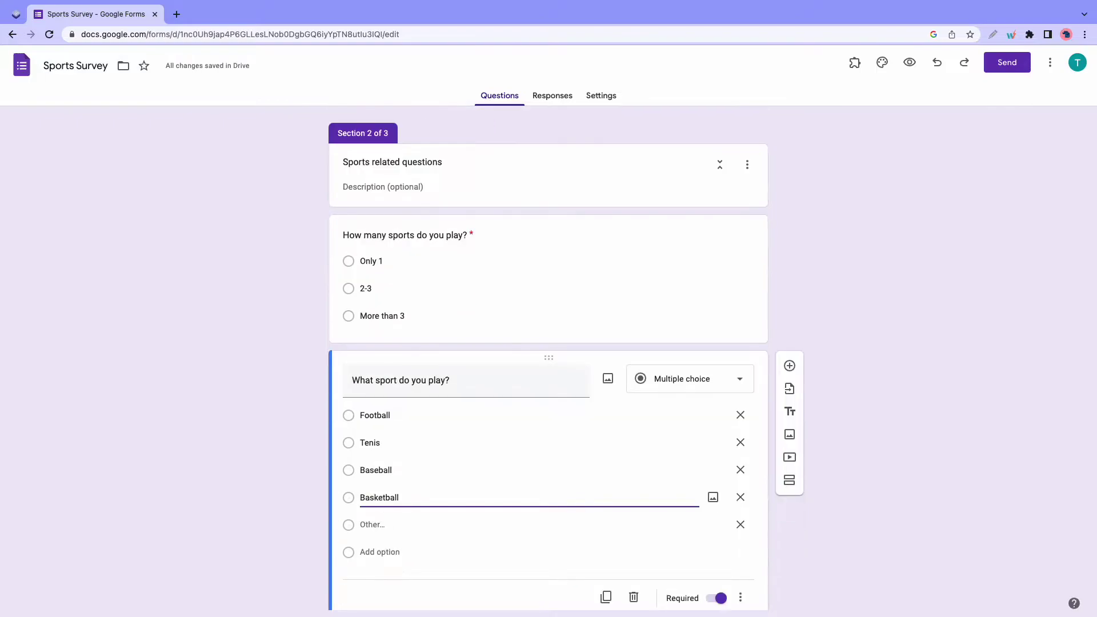
scroll(504, 517, "down", 5)
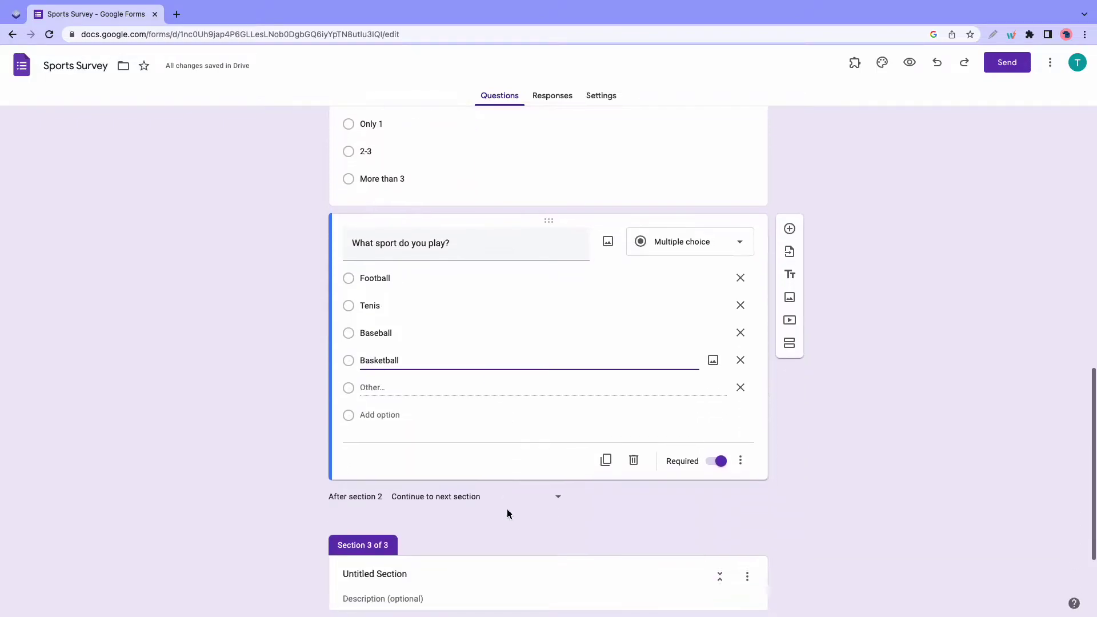
- Title section 3 'Football Survey' with the description 'Questions about football'
left_click(407, 447)
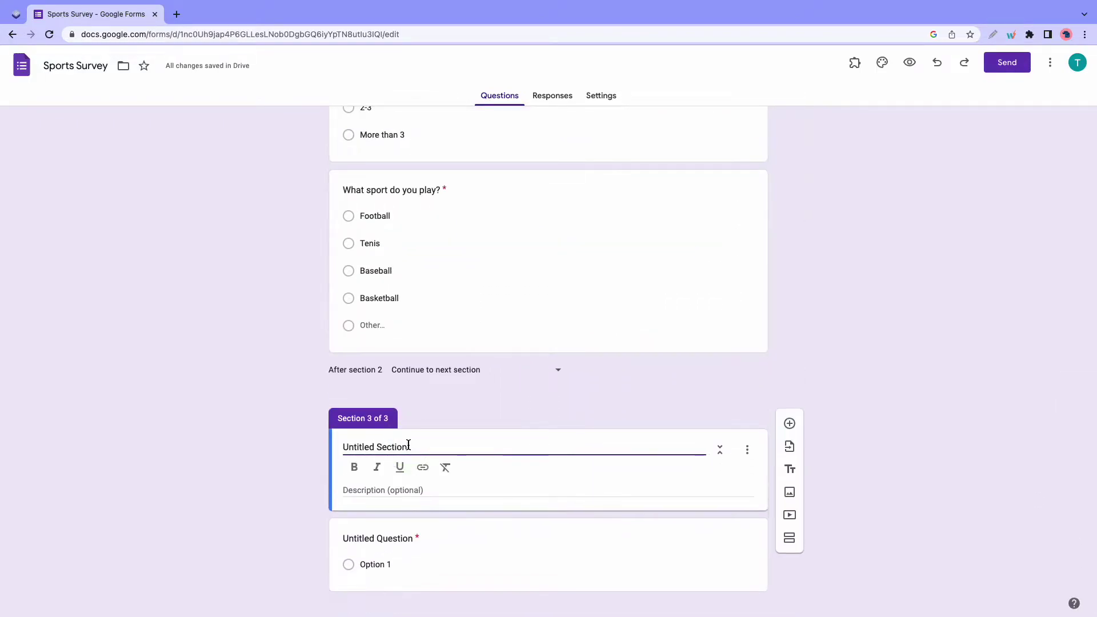
key("super+a")
key("BackSpace")
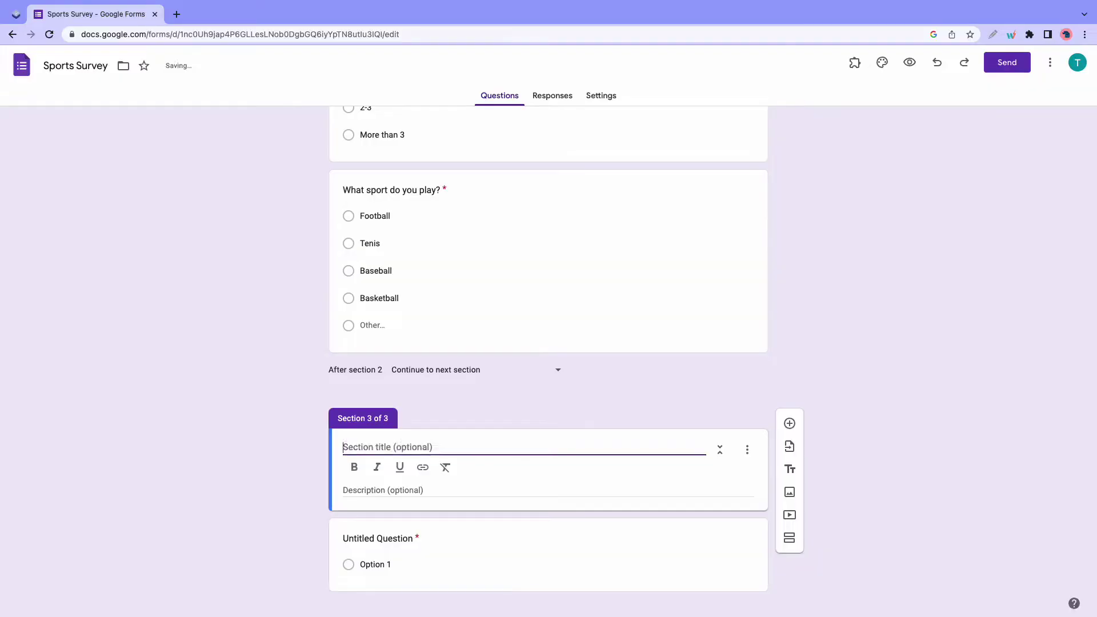
type("Football S")
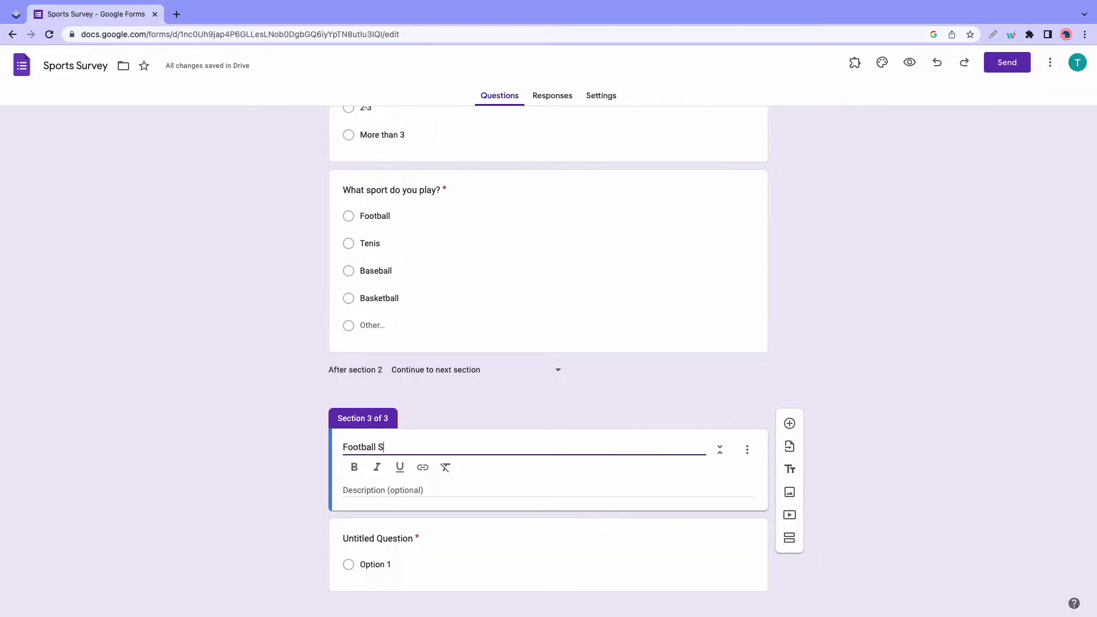
type("urvey")
left_click(383, 487)
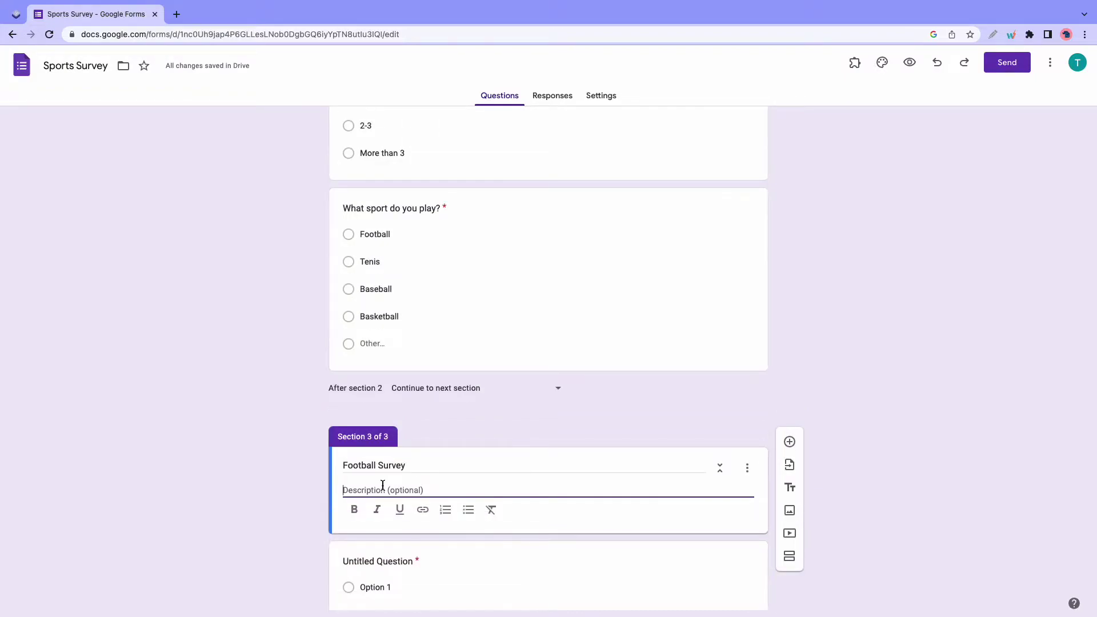
type("Questions a")
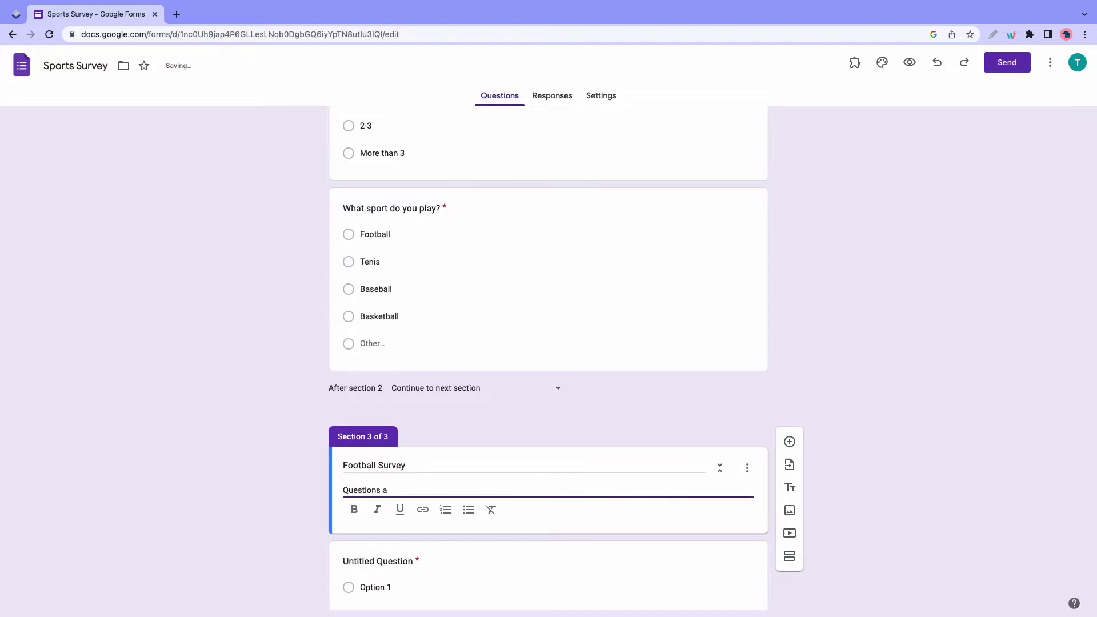
type("bout football boots")
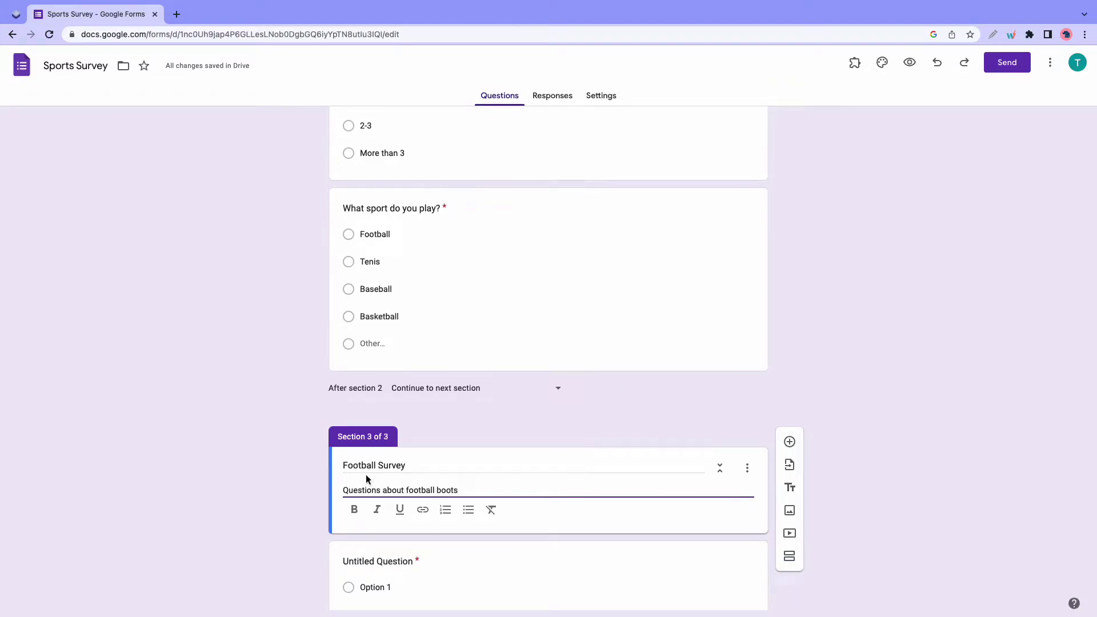
scroll(365, 486, "down", 1)
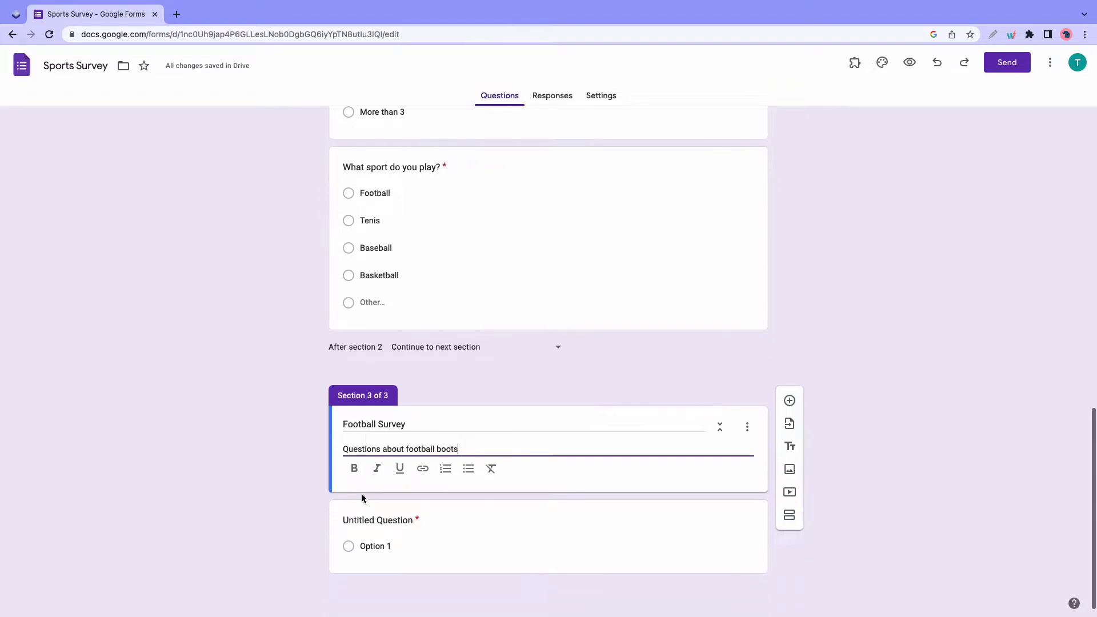
- Set the section 3 question to 'Which brand of football boots do you wear?'
left_click(351, 521)
type("Whic")
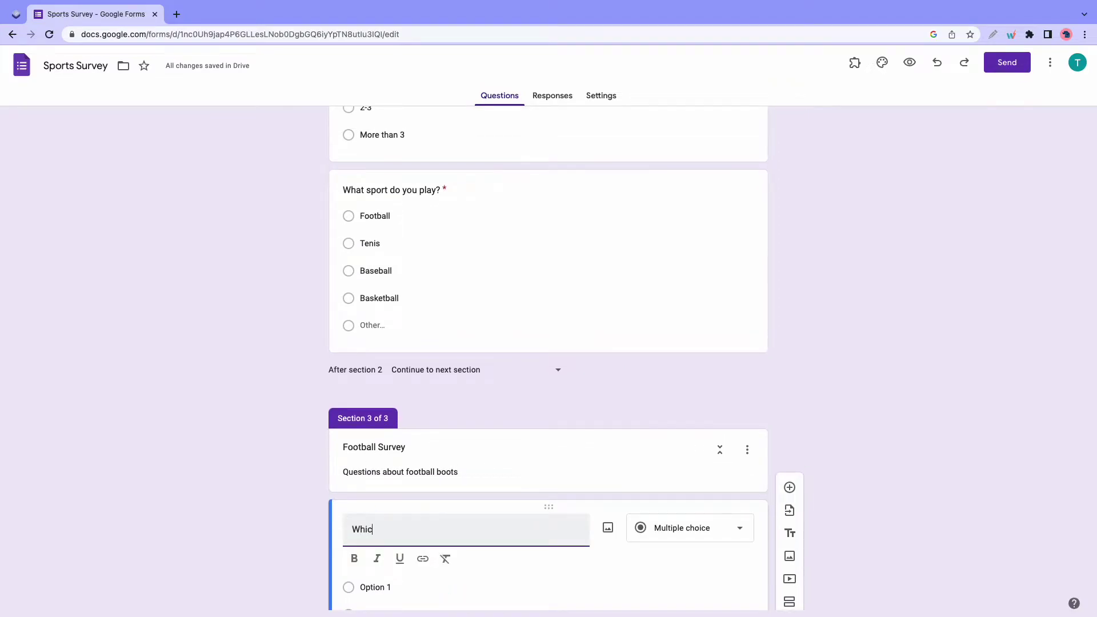
type("h brand of football boots do you wear?")
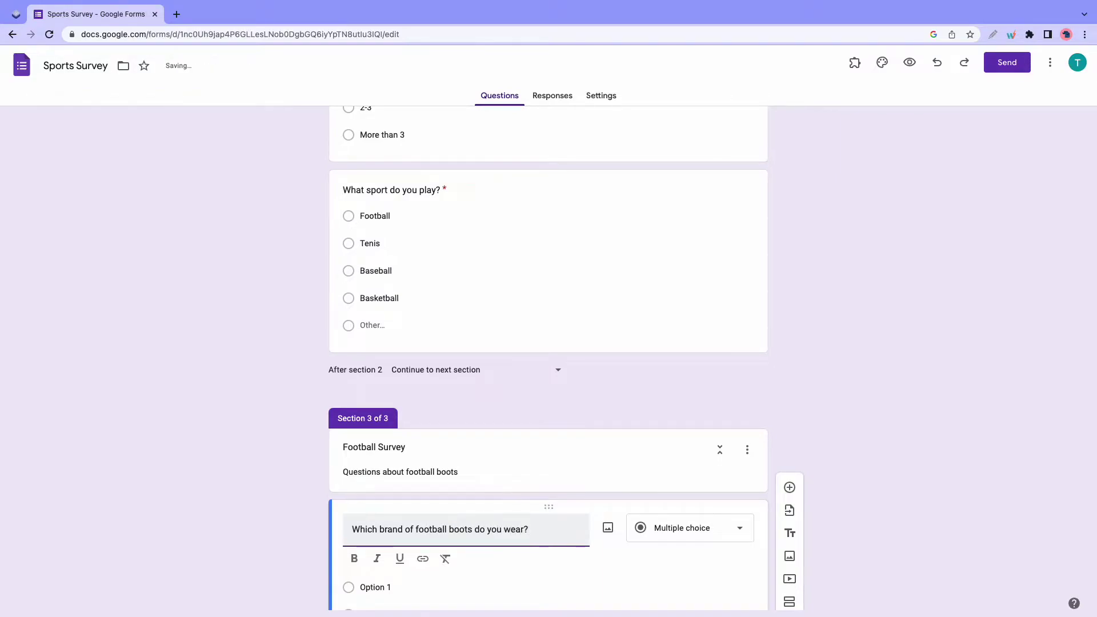
scroll(350, 526, "down", 2)
- Make the boots question a checkbox question and change 'brand' to 'brand(s)'
left_click(682, 466)
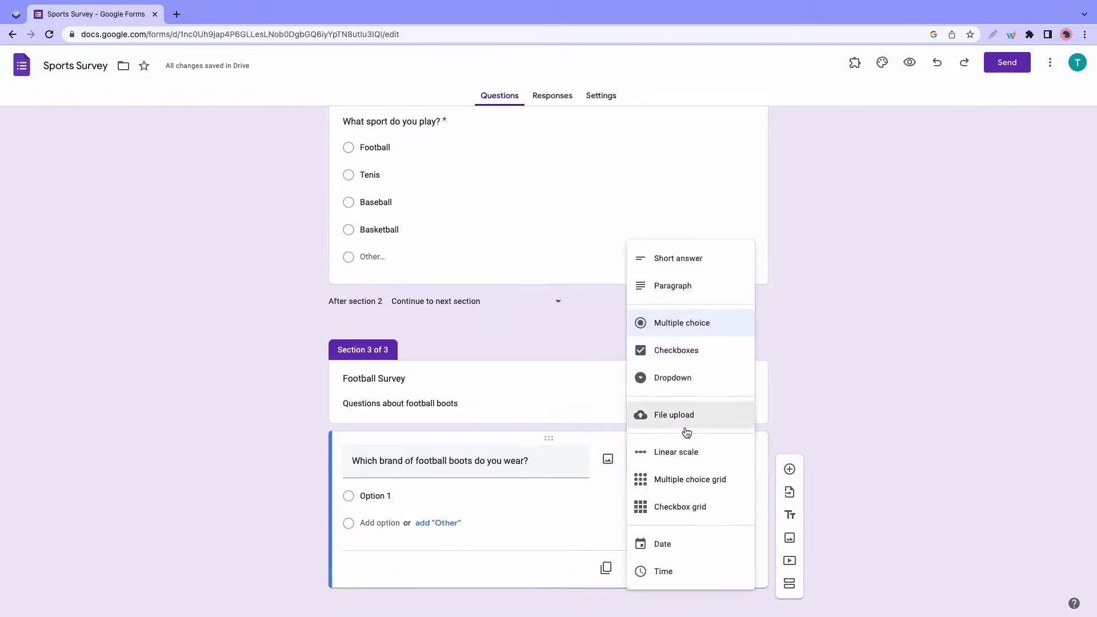
left_click(671, 349)
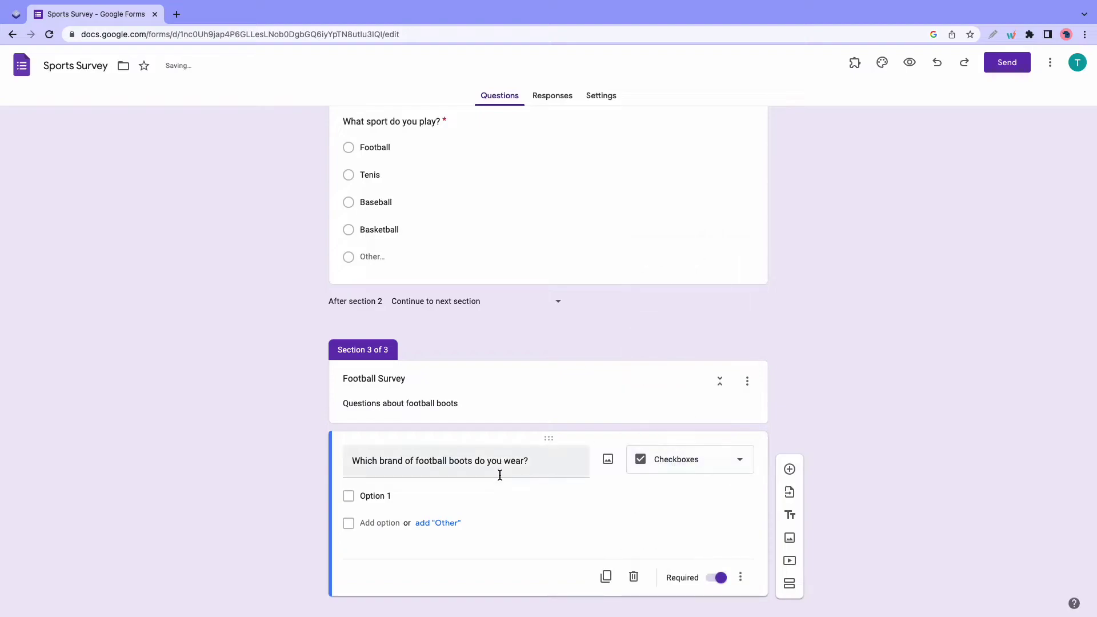
triple_click(393, 465)
left_click(403, 466)
type("(s)")
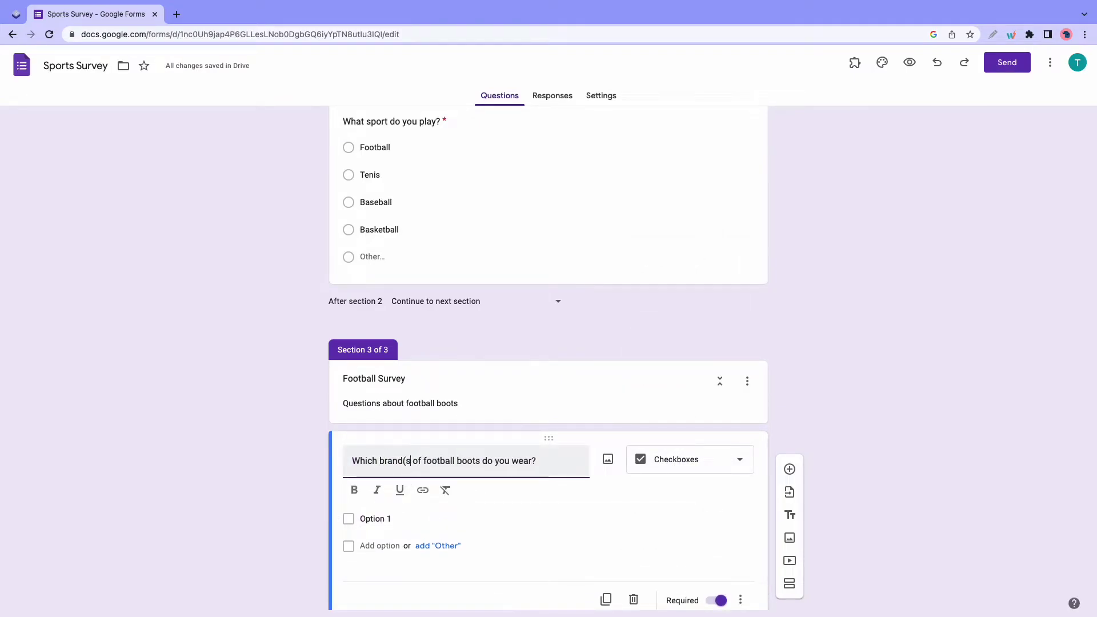
- Fill in the brand choices Adidas, Nike, New Balance and Puma
left_click(390, 520)
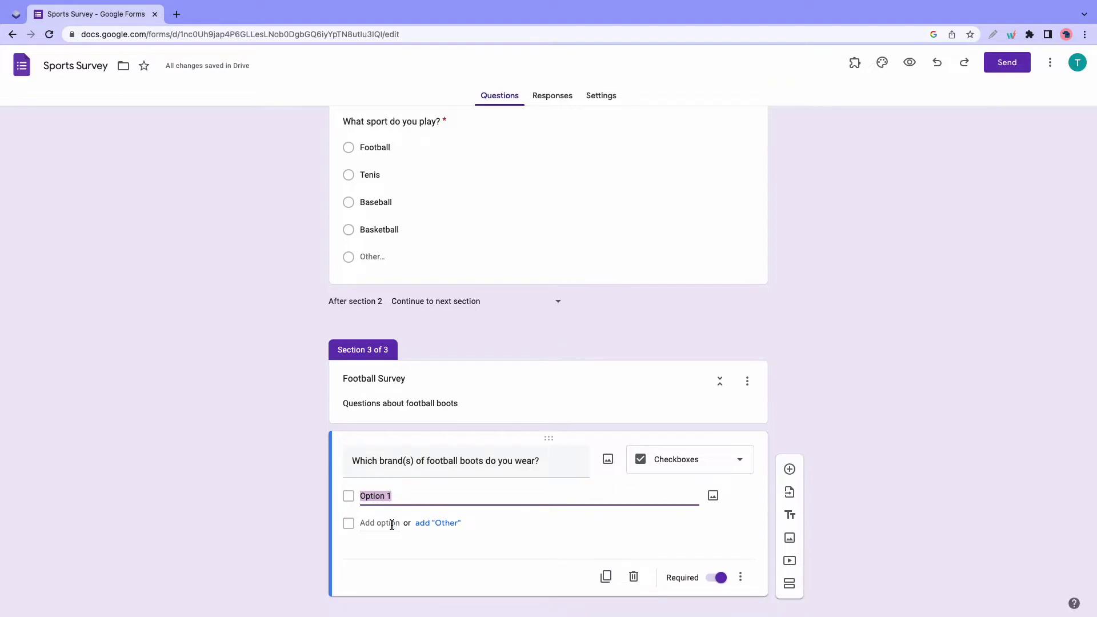
type("Adidas")
left_click(386, 525)
type("Nike")
left_click(380, 550)
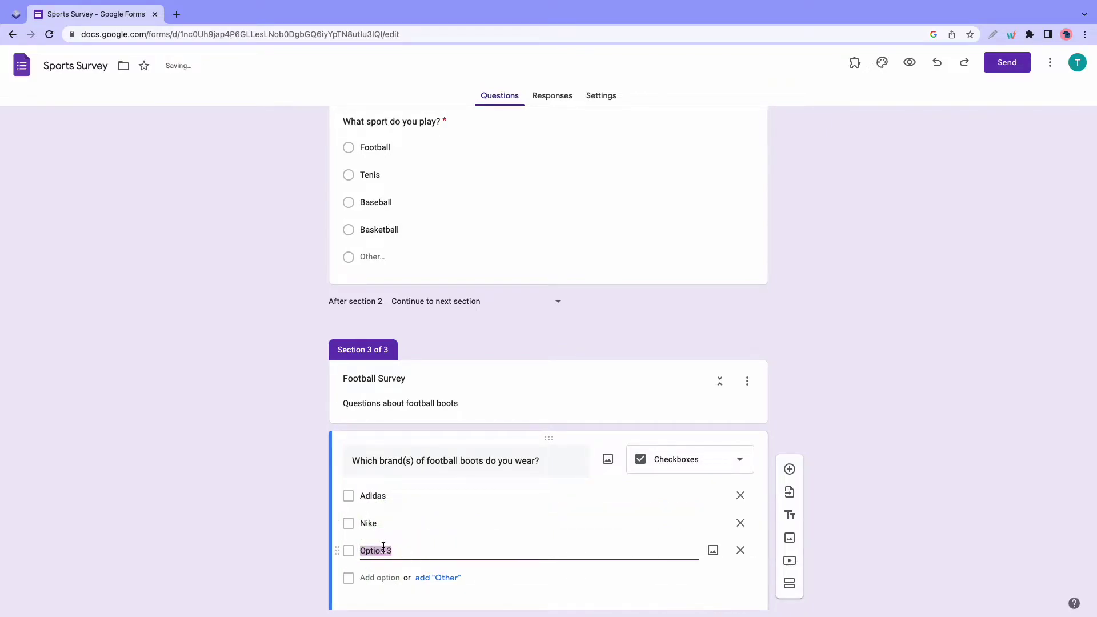
type("New Balance")
left_click(375, 580)
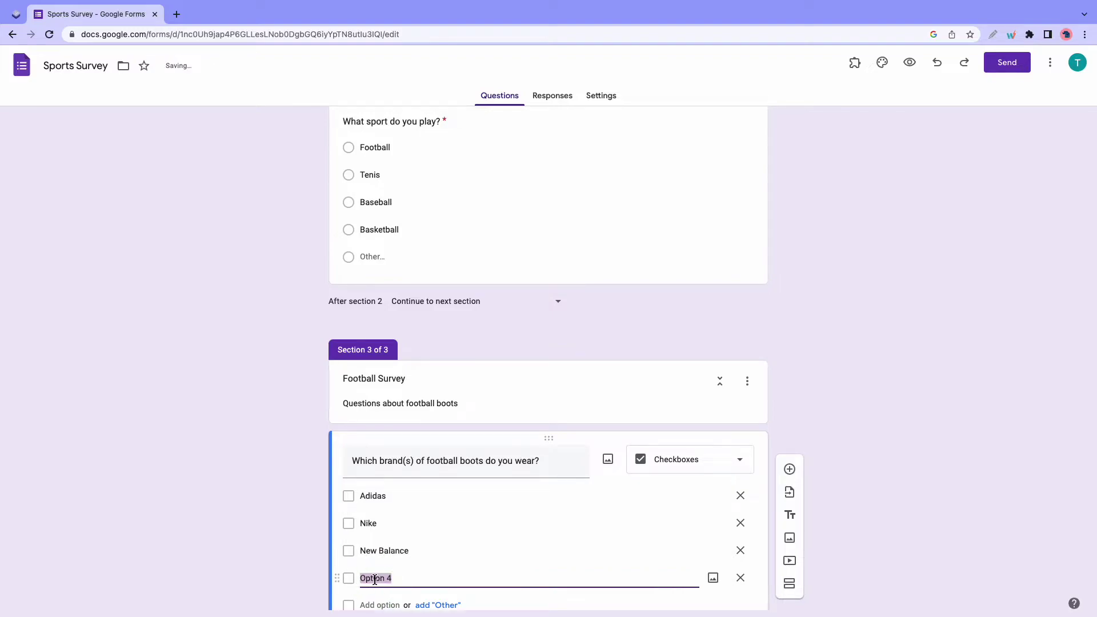
type("Puma")
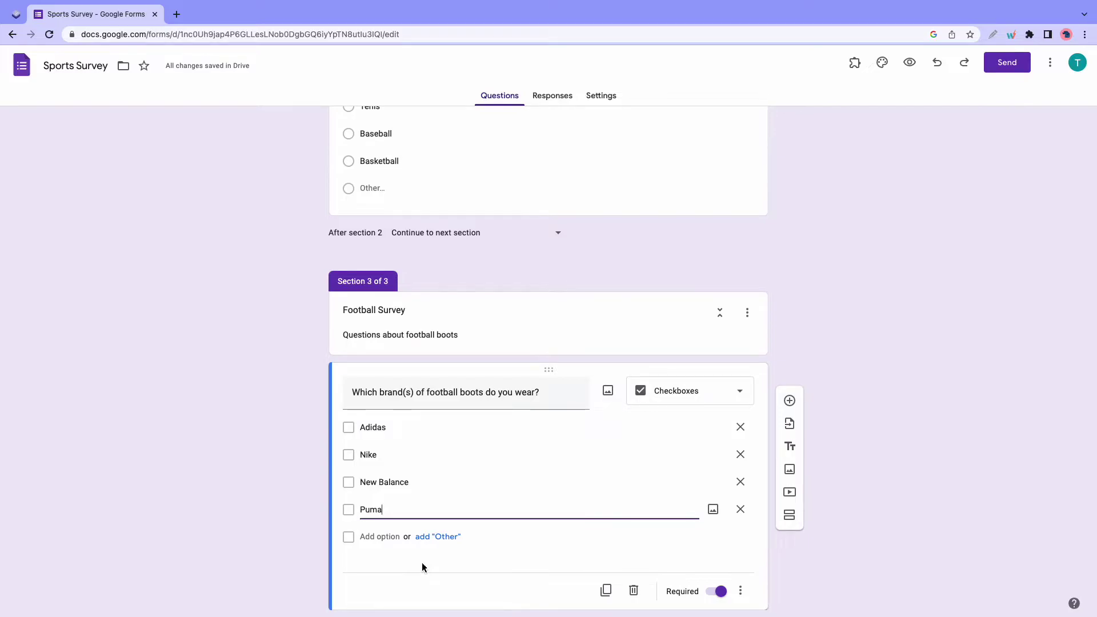
scroll(526, 558, "down", 1)
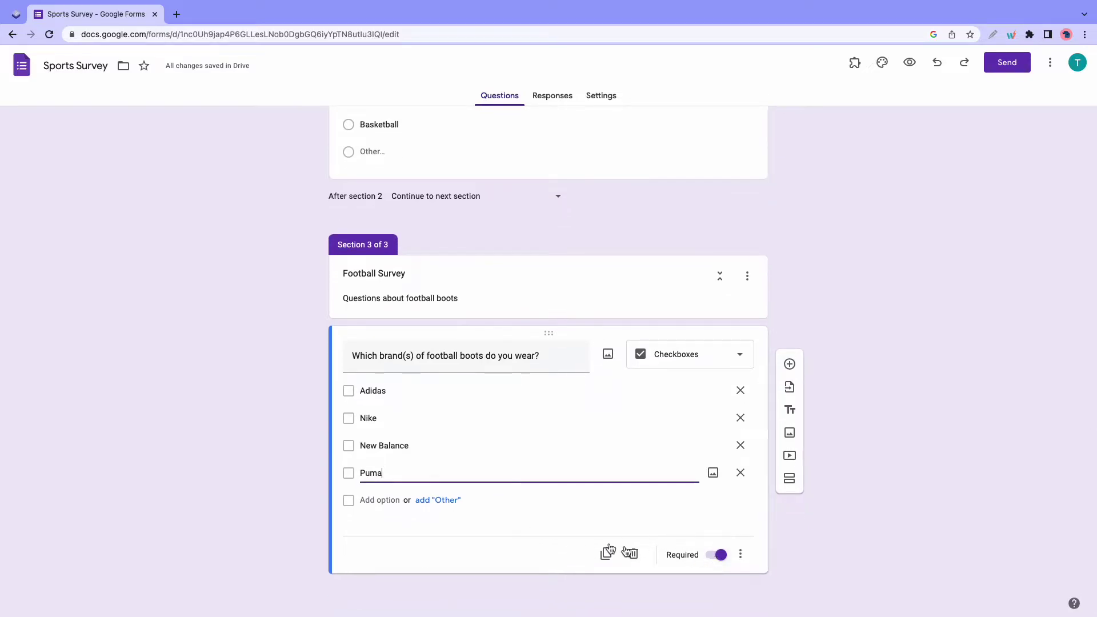
scroll(573, 544, "up", 15)
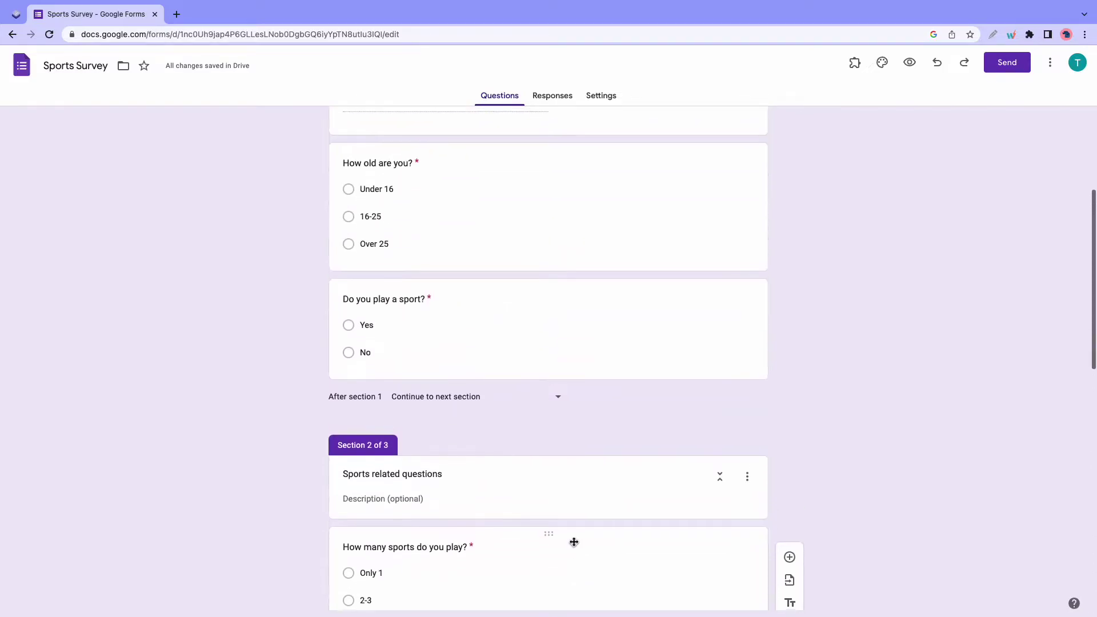
scroll(573, 545, "up", 2)
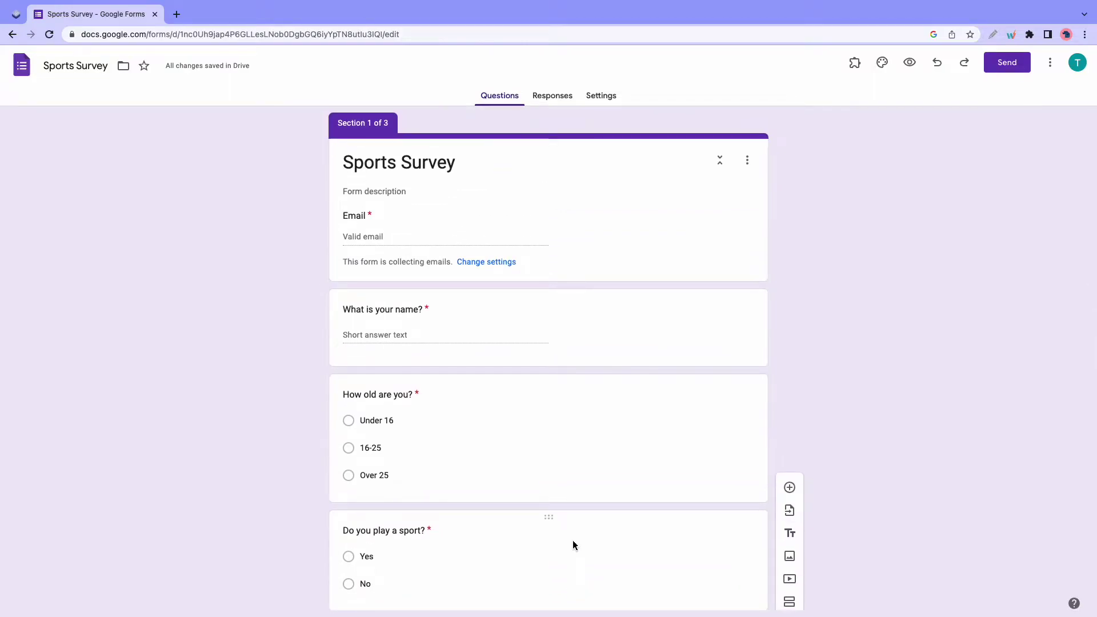
left_click(591, 481)
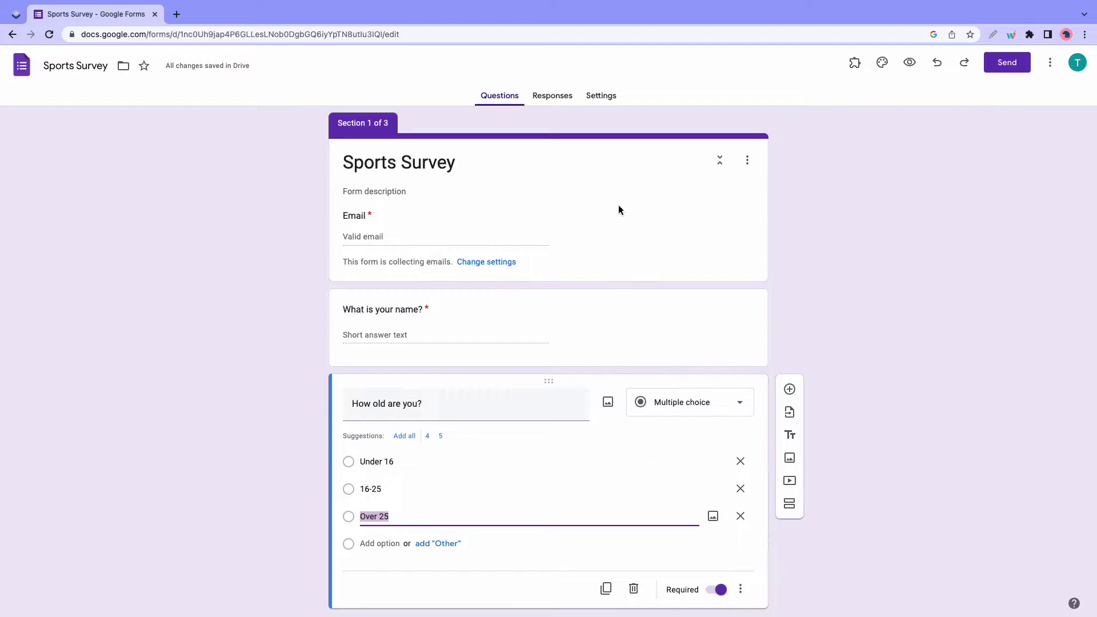
left_click(607, 97)
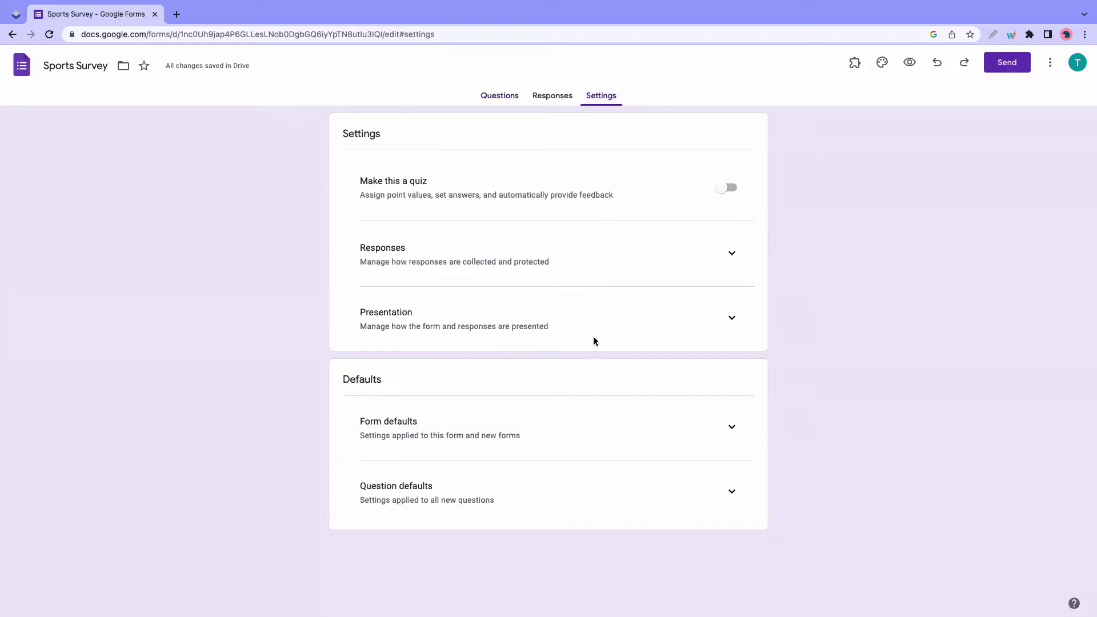
left_click(730, 427)
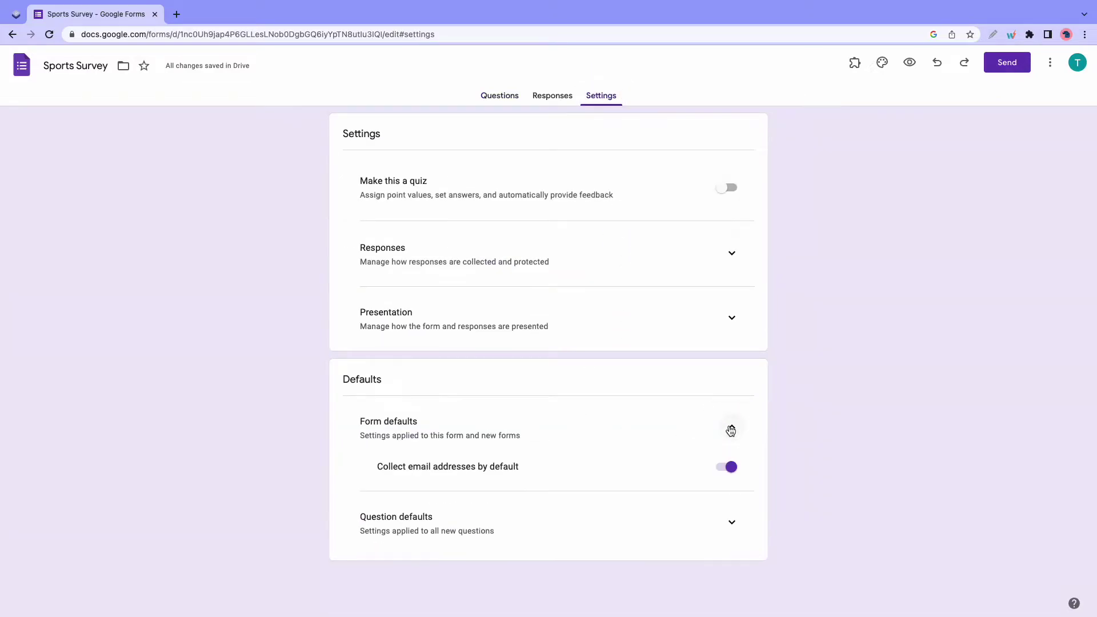
left_click(734, 526)
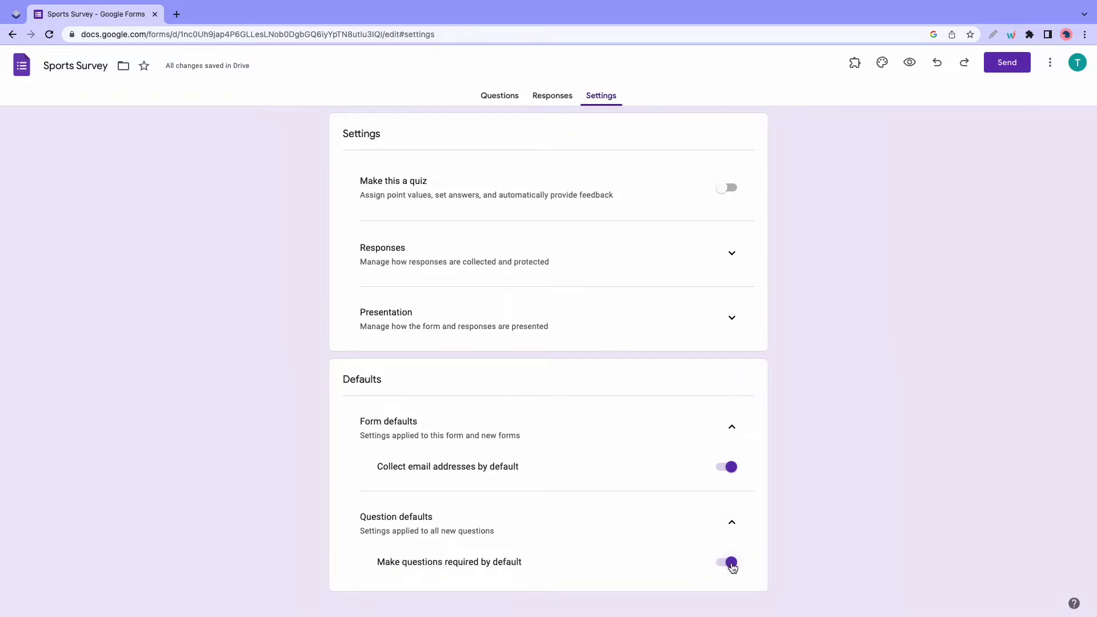
left_click(504, 99)
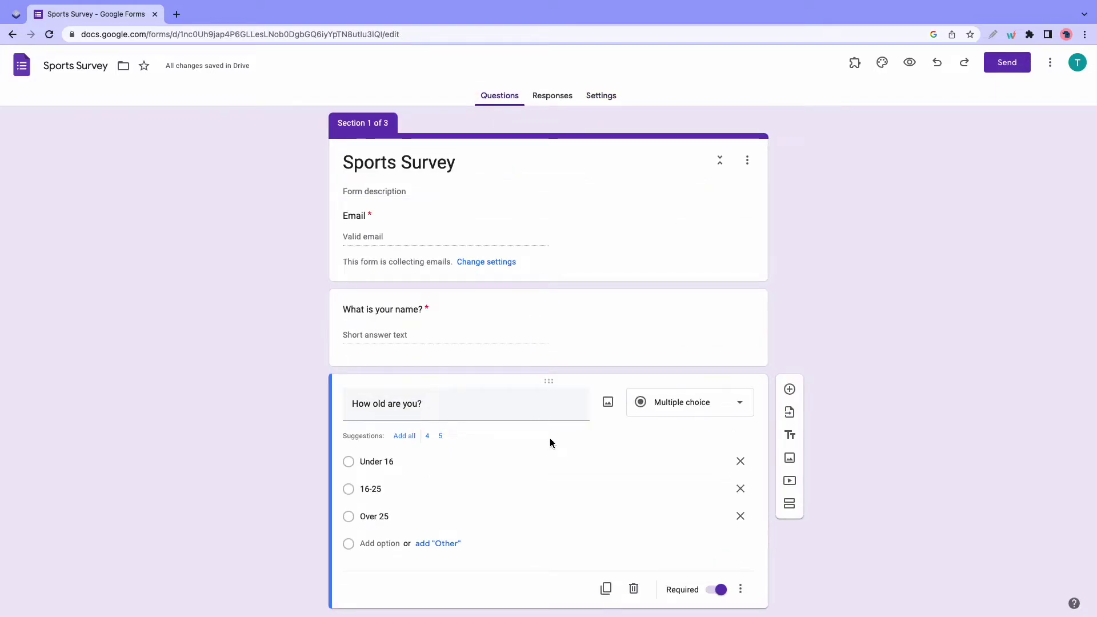
- Branch 'Do you play a sport?': Yes goes to section 2, No submits the form
scroll(550, 442, "down", 2)
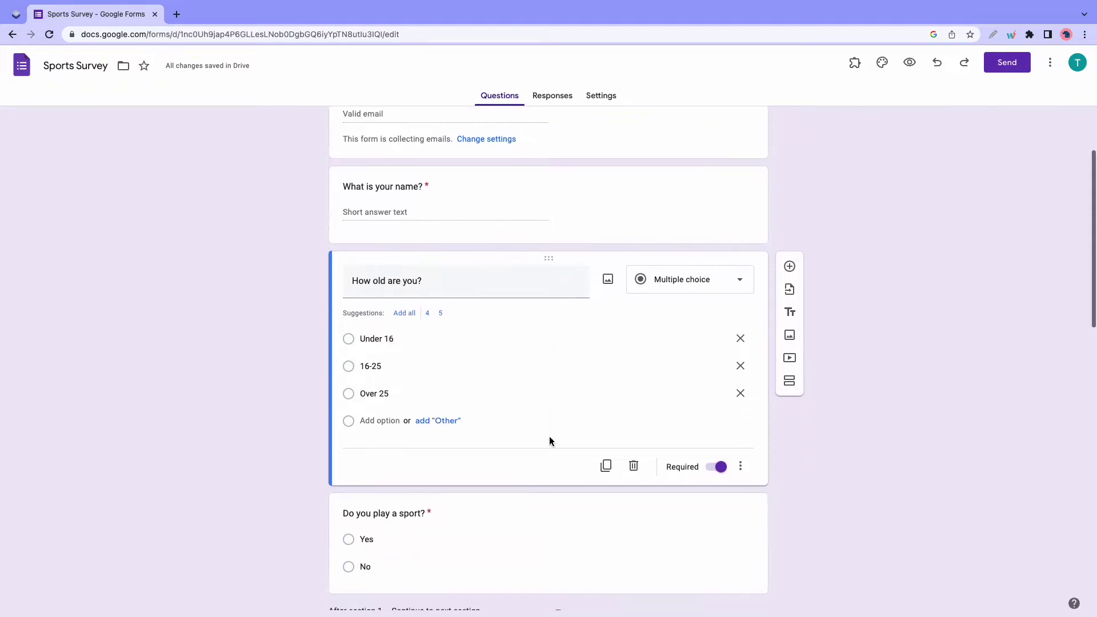
scroll(550, 437, "down", 2)
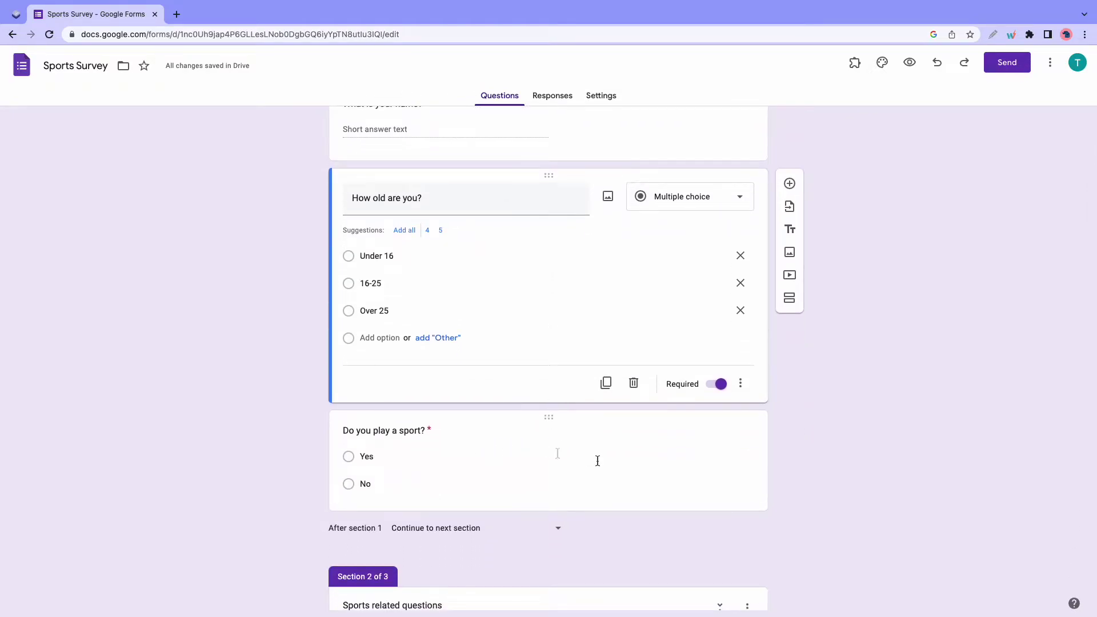
left_click(598, 461)
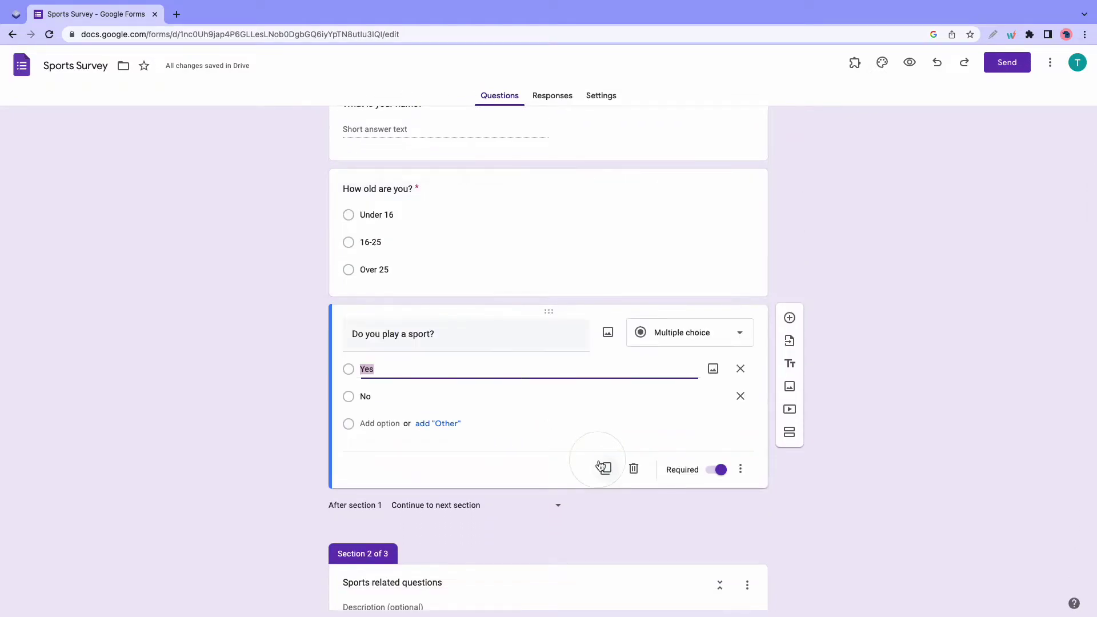
left_click(741, 471)
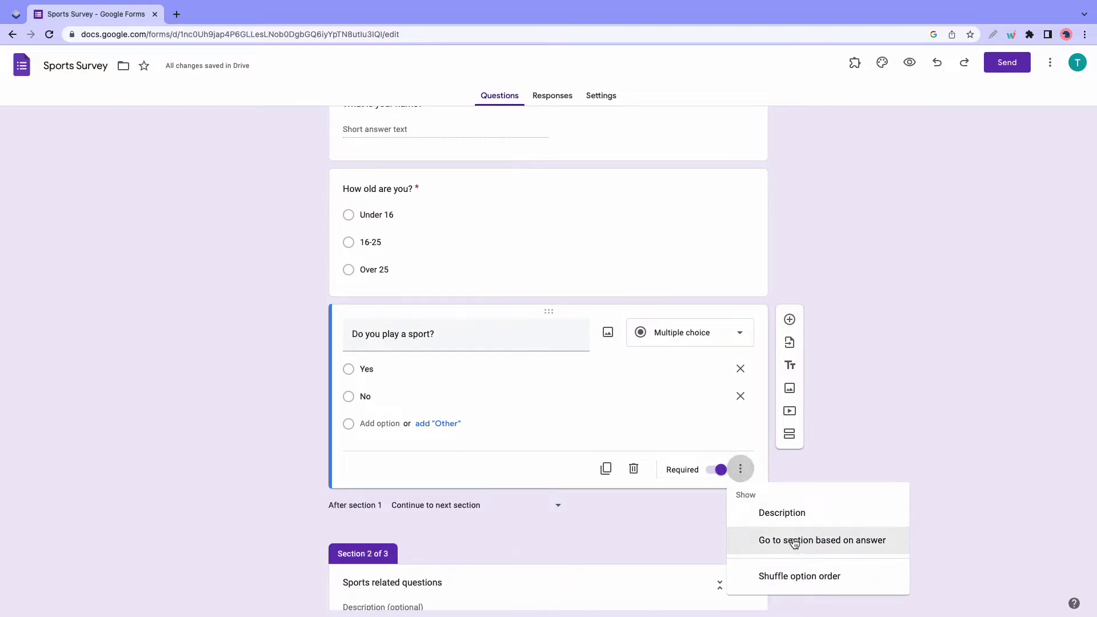
left_click(794, 543)
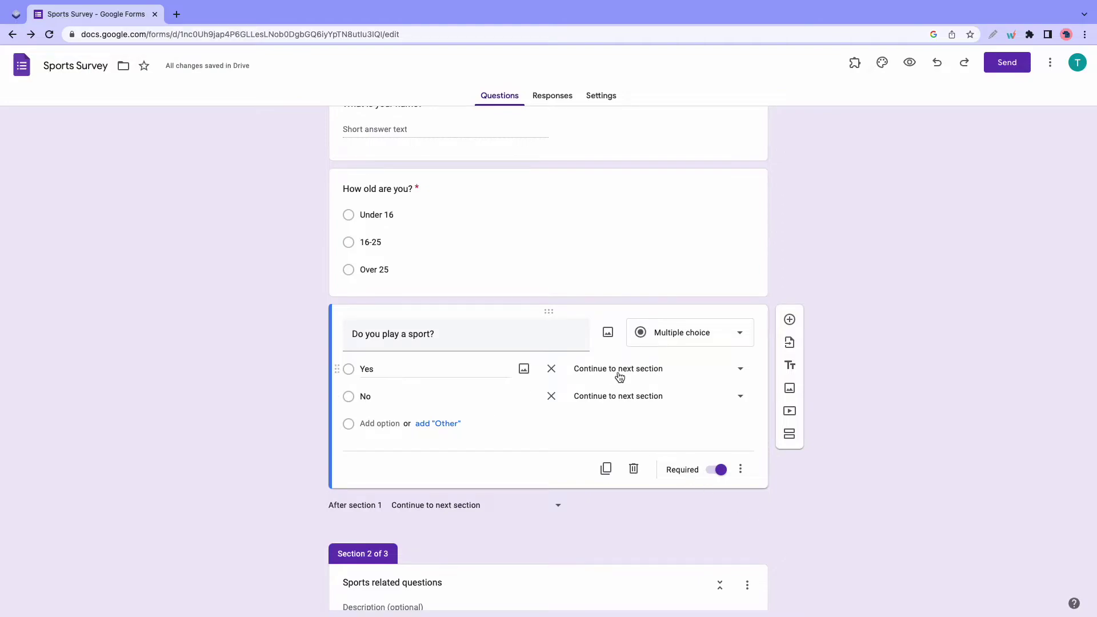
left_click(719, 372)
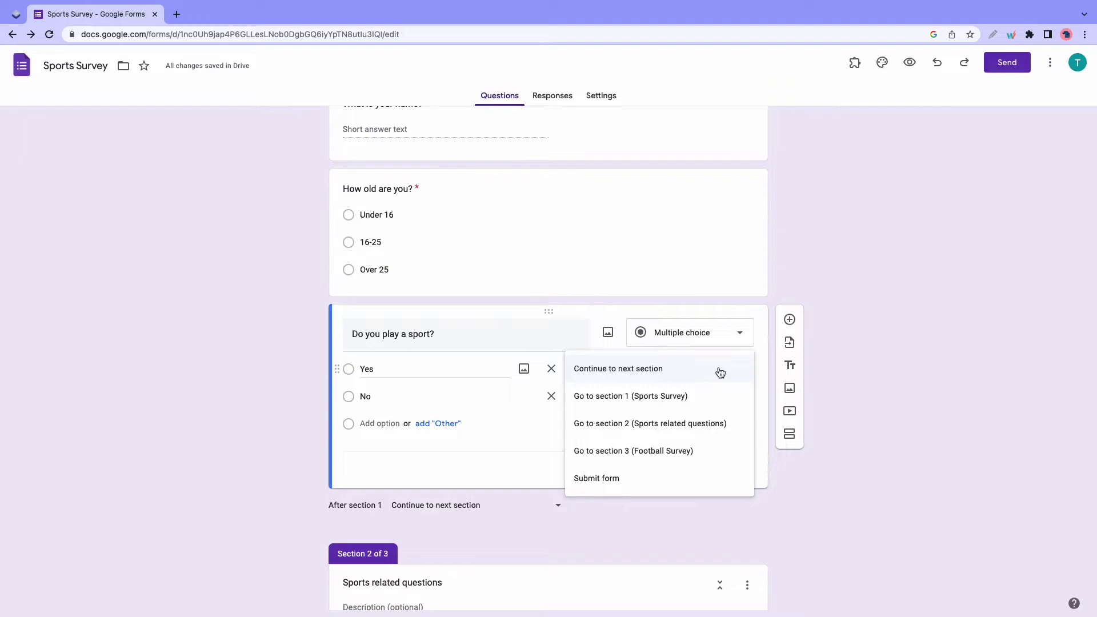
left_click(685, 423)
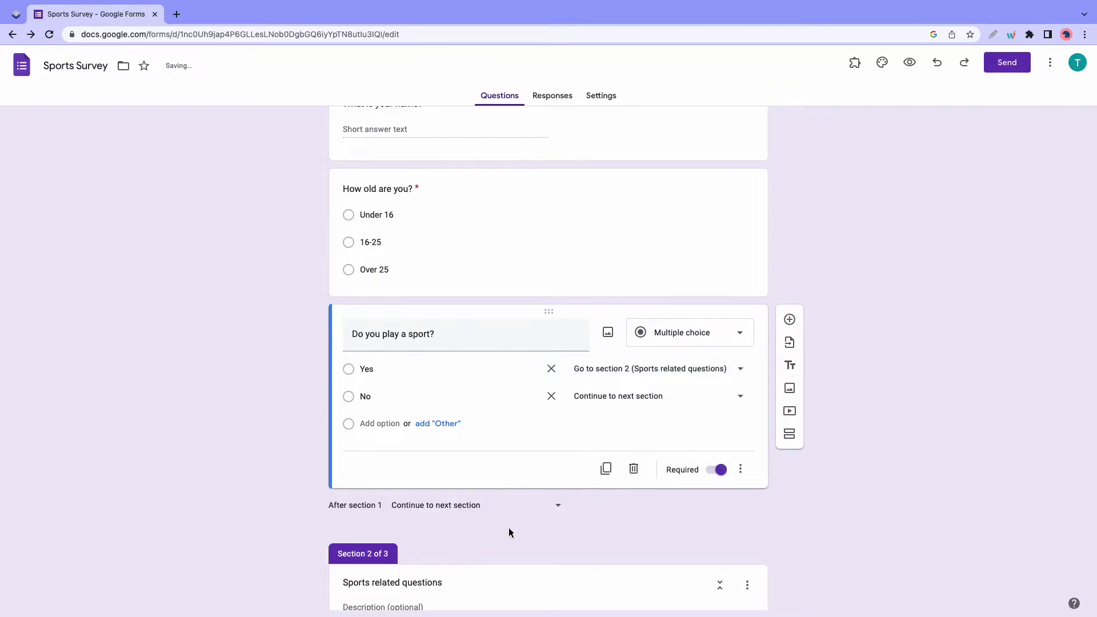
left_click(721, 400)
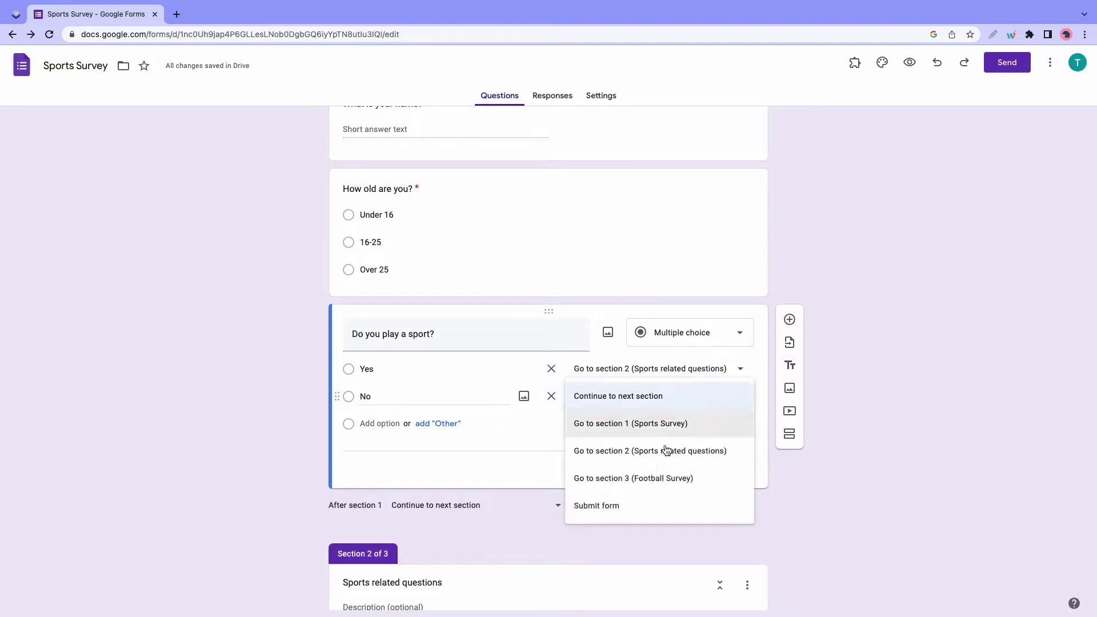
left_click(609, 505)
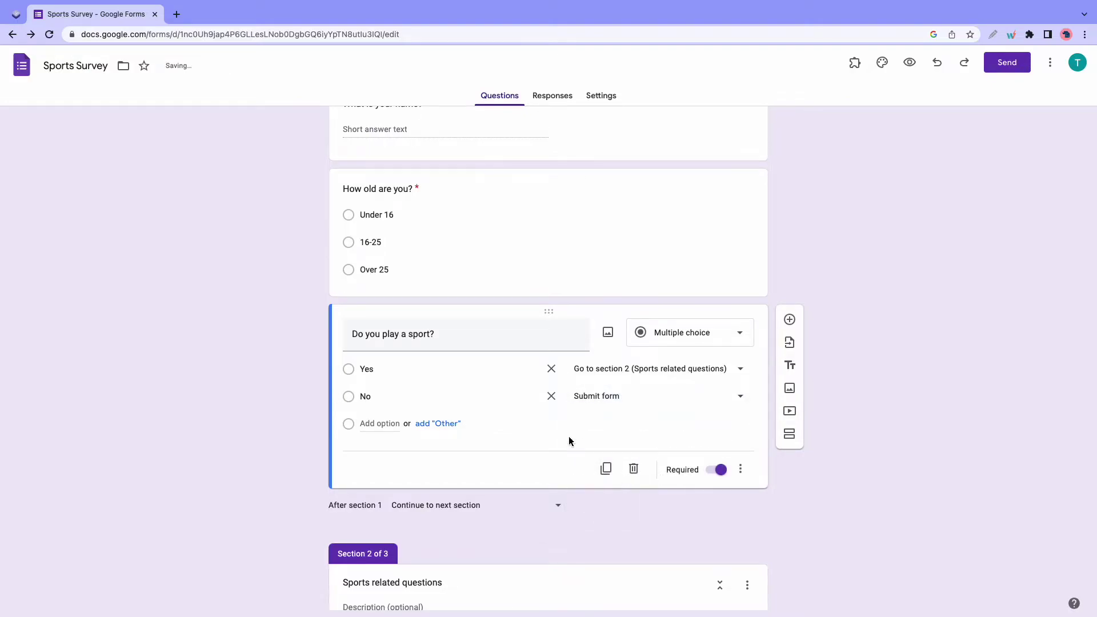
scroll(542, 435, "down", 7)
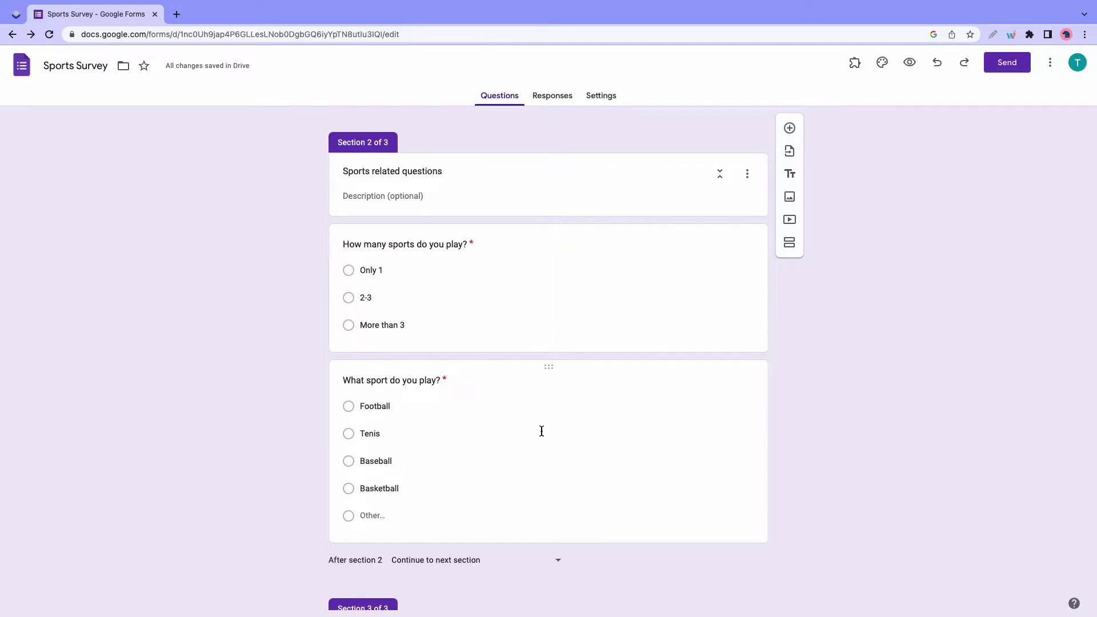
- Enable answer-based section jumps on the sport question and send Football to section 3
scroll(541, 432, "up", 4)
scroll(542, 433, "down", 5)
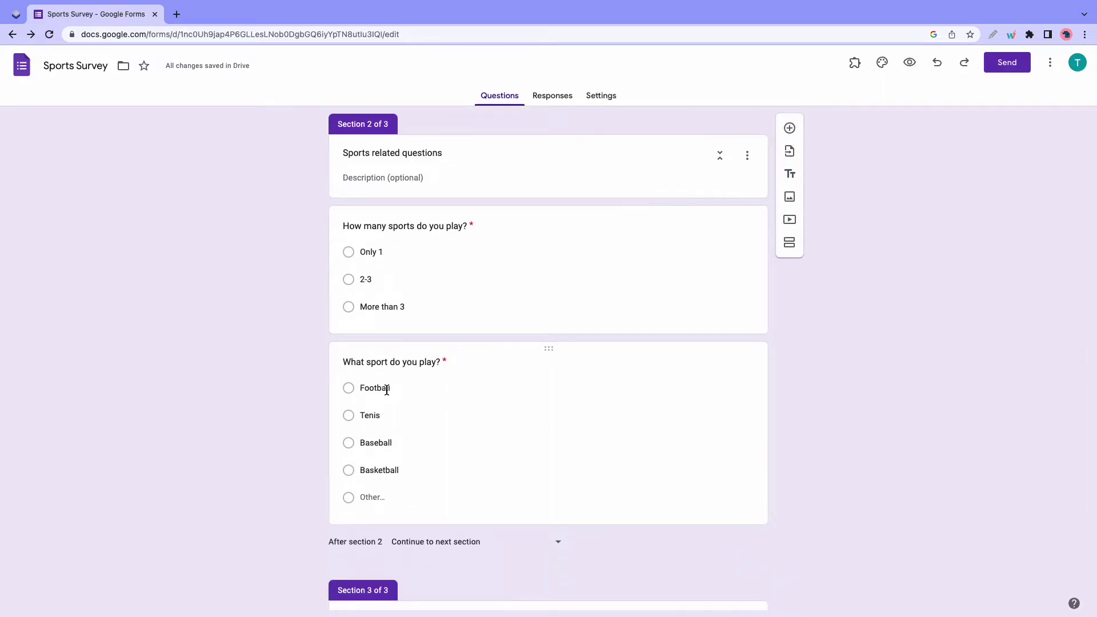
left_click(579, 412)
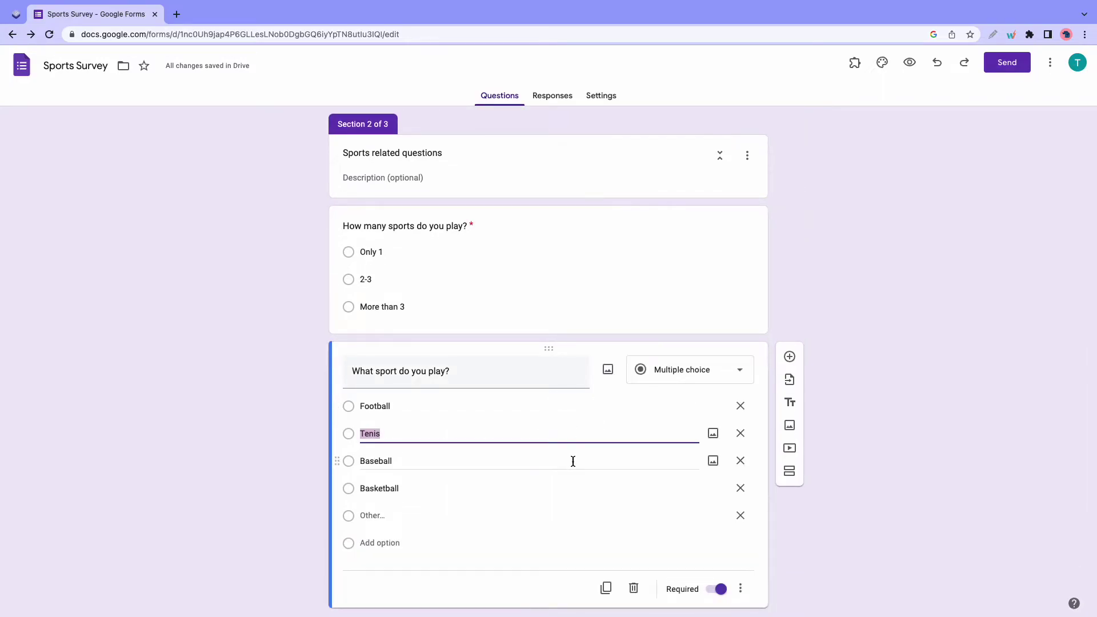
left_click(740, 589)
left_click(794, 548)
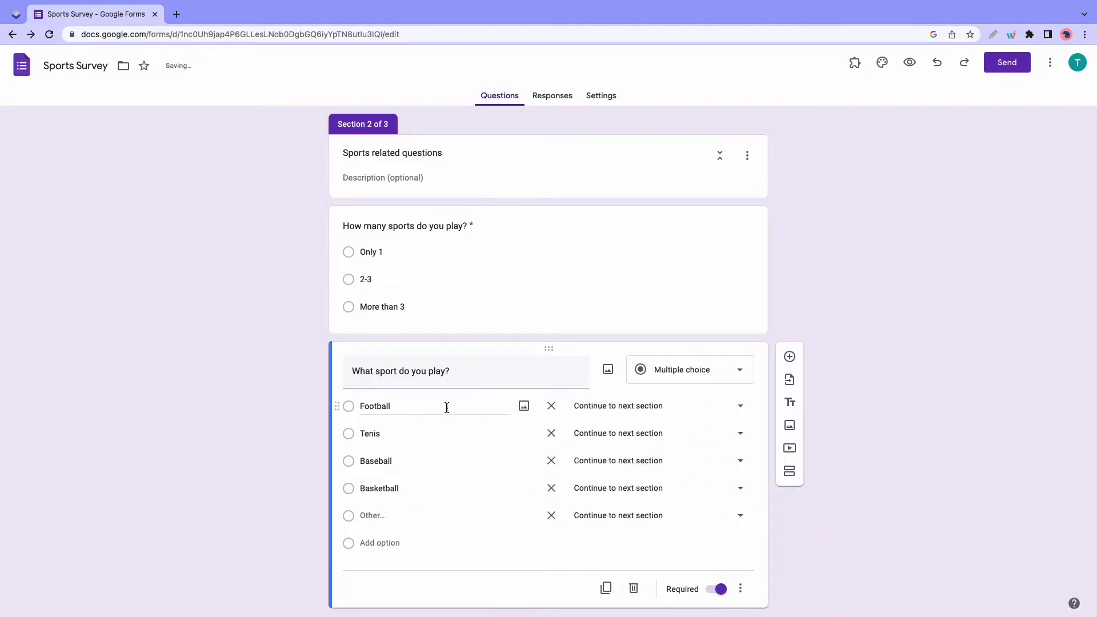
left_click(672, 410)
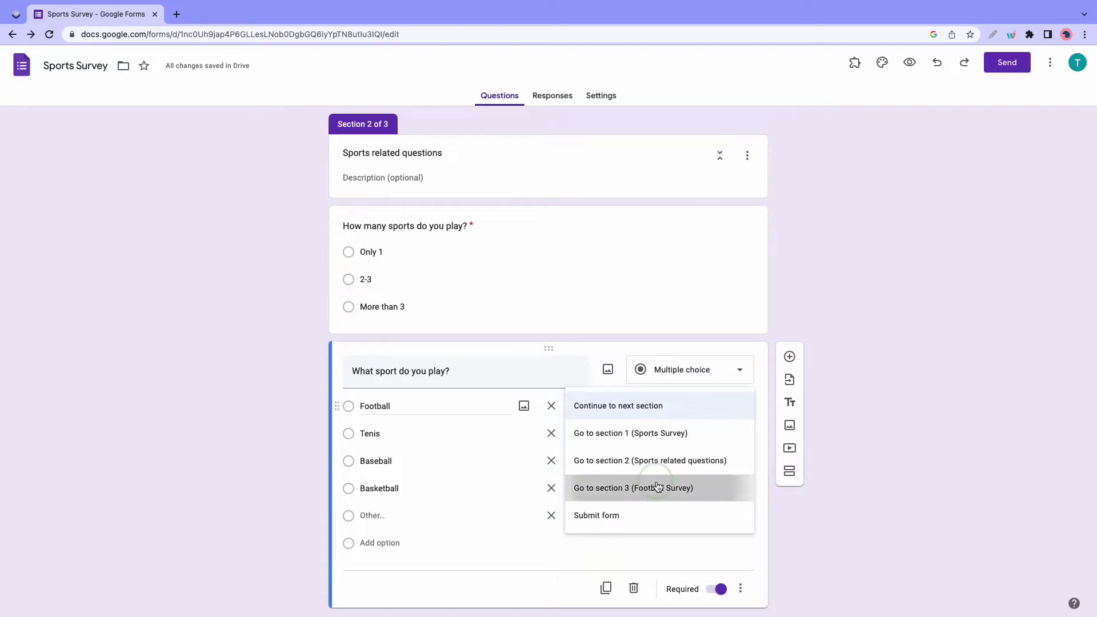
left_click(658, 488)
- Make Tenis, Baseball, Basketball and Other answers submit the form
left_click(670, 439)
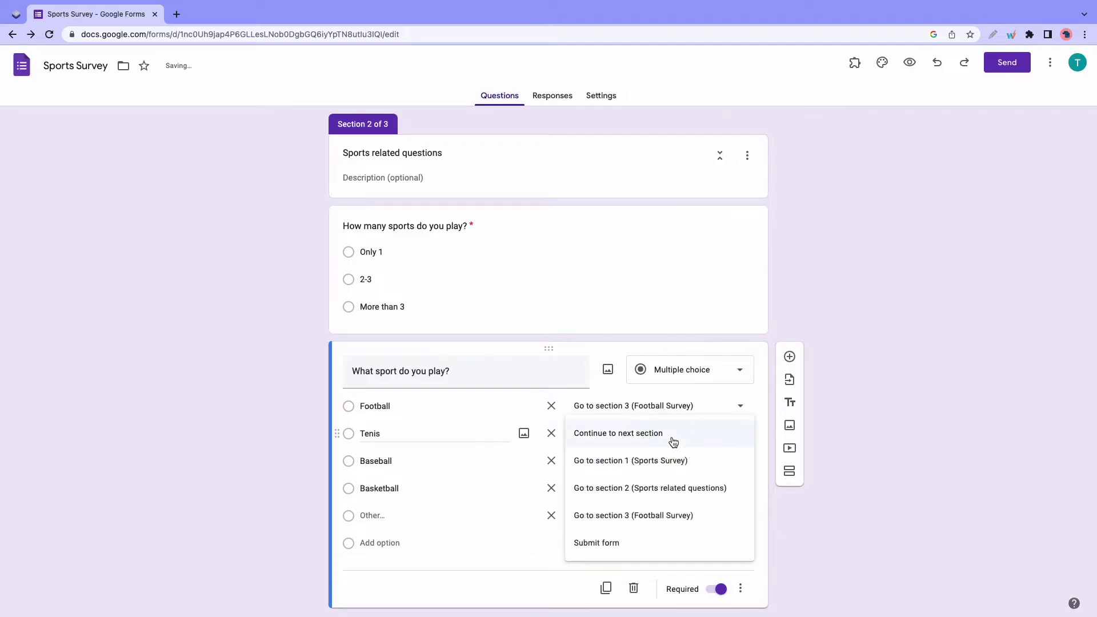
left_click(634, 550)
left_click(652, 460)
left_click(629, 571)
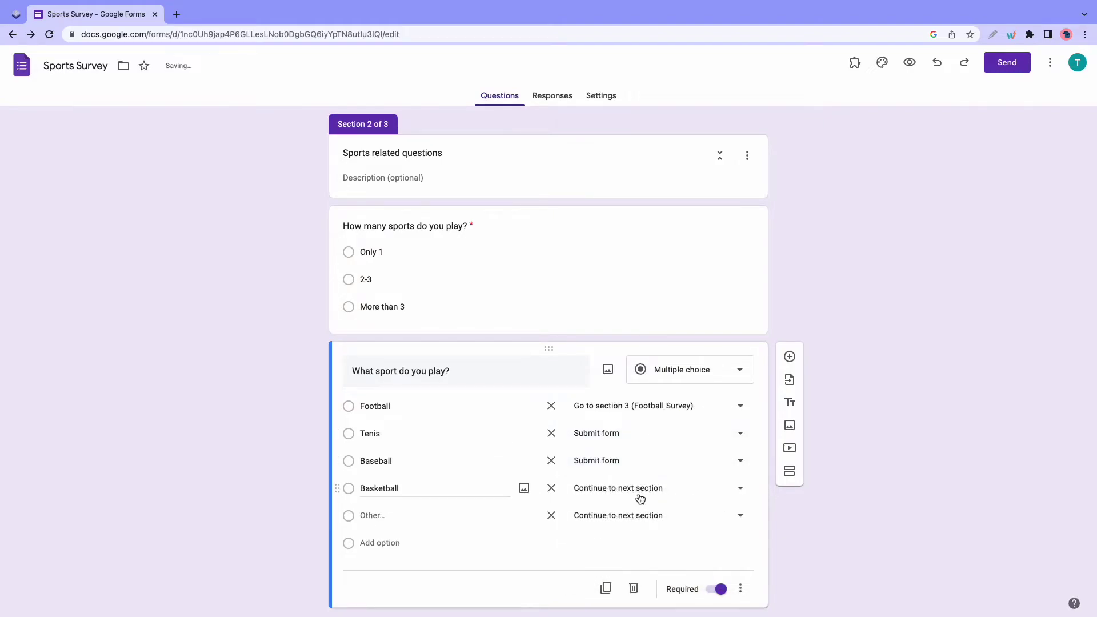
left_click(642, 489)
left_click(608, 571)
left_click(635, 516)
left_click(602, 571)
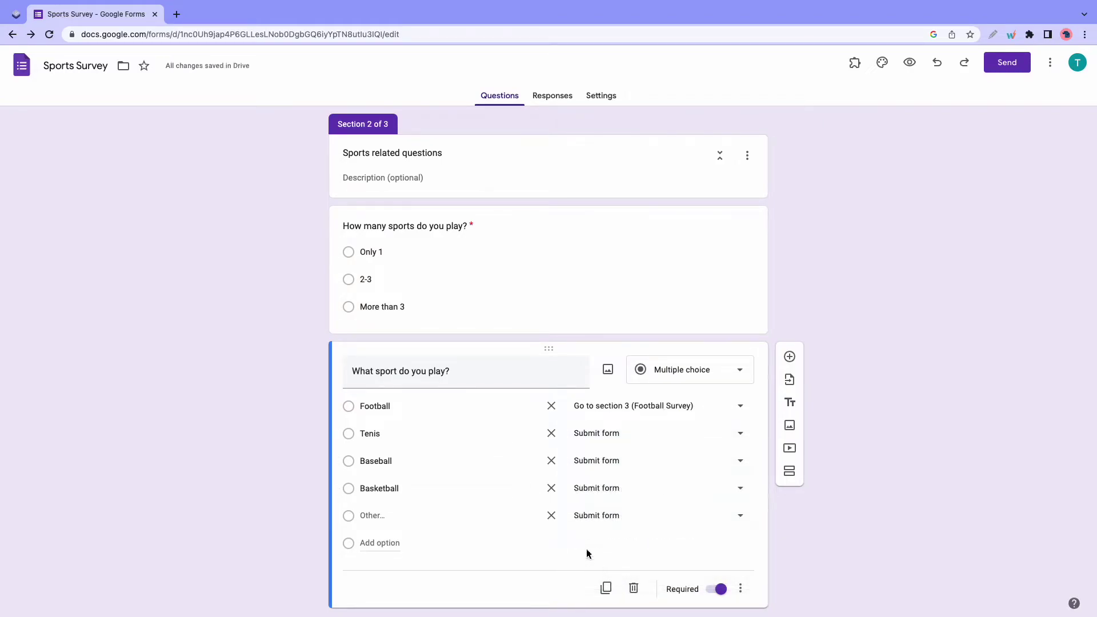
scroll(586, 549, "down", 1)
scroll(587, 549, "down", 5)
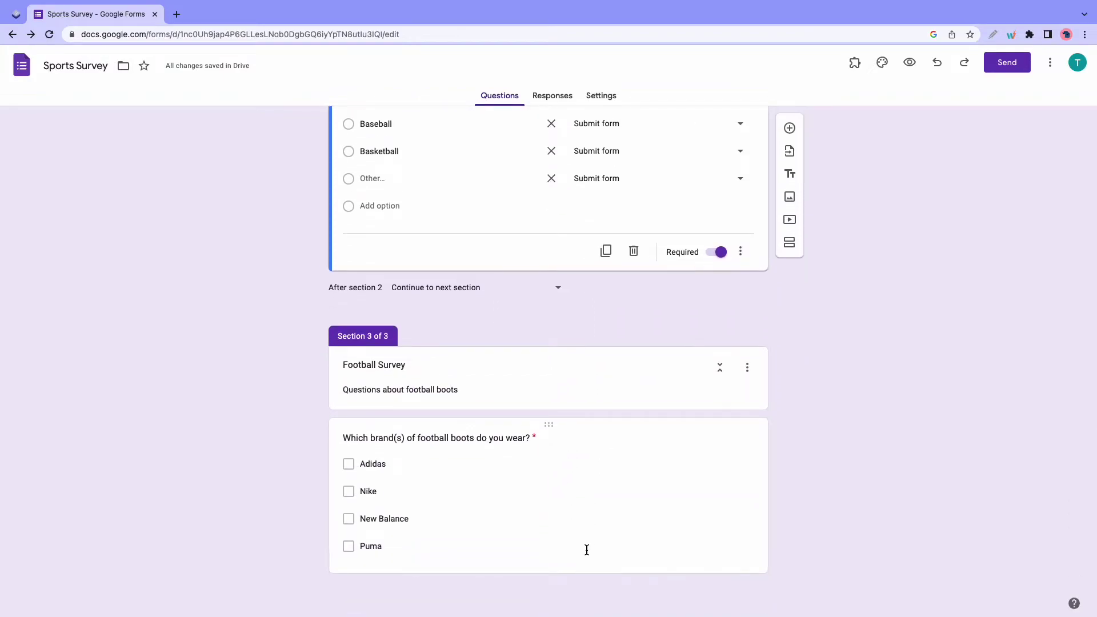
- Open the theme settings and preview the live Sports Survey in a new tab
scroll(587, 550, "up", 15)
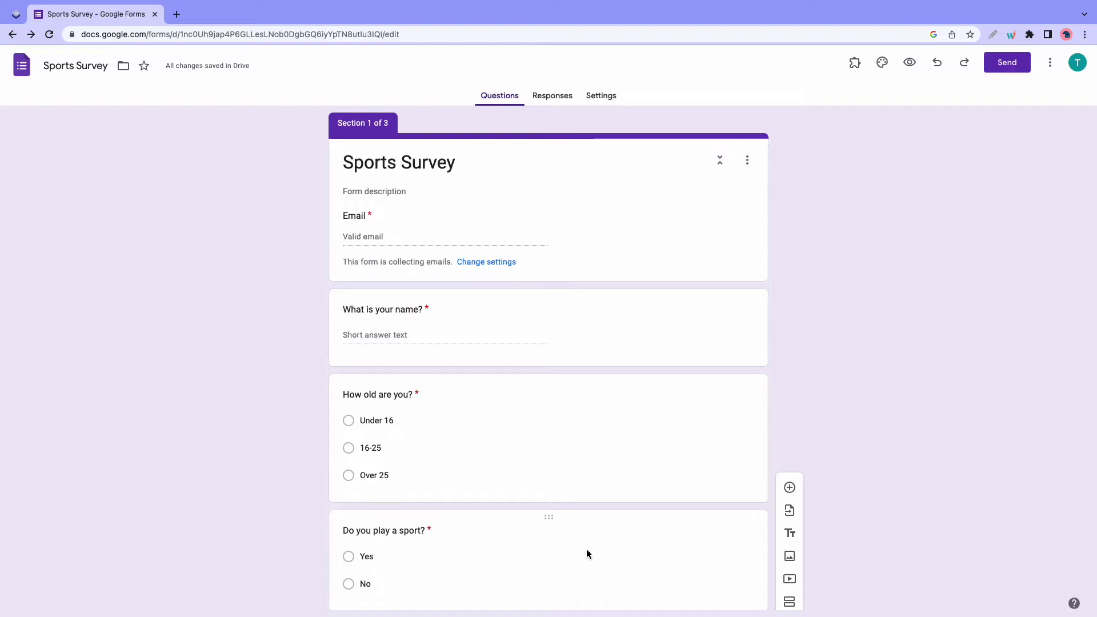
left_click(880, 64)
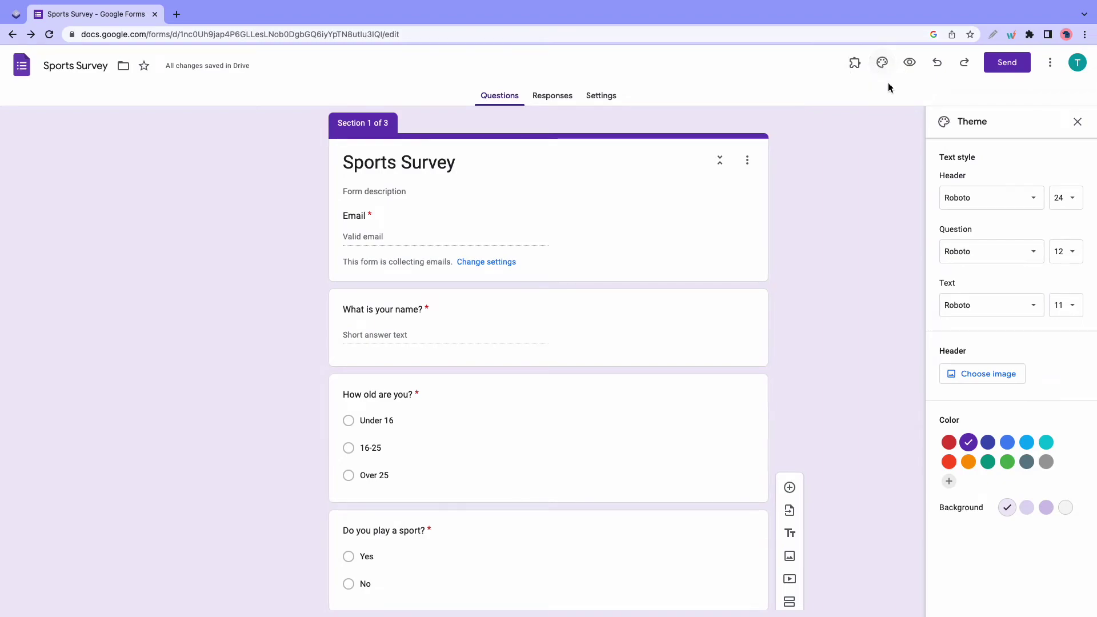
left_click(915, 62)
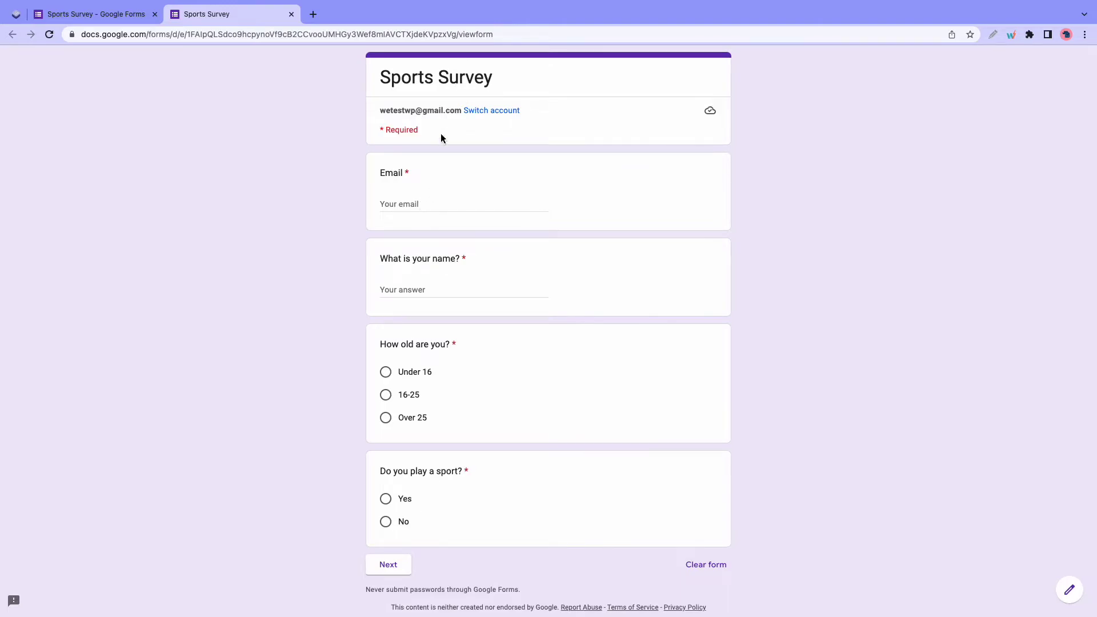
- In the form preview, paste the signed-in account's email into Email and enter a name
left_click_drag(461, 110, 380, 111)
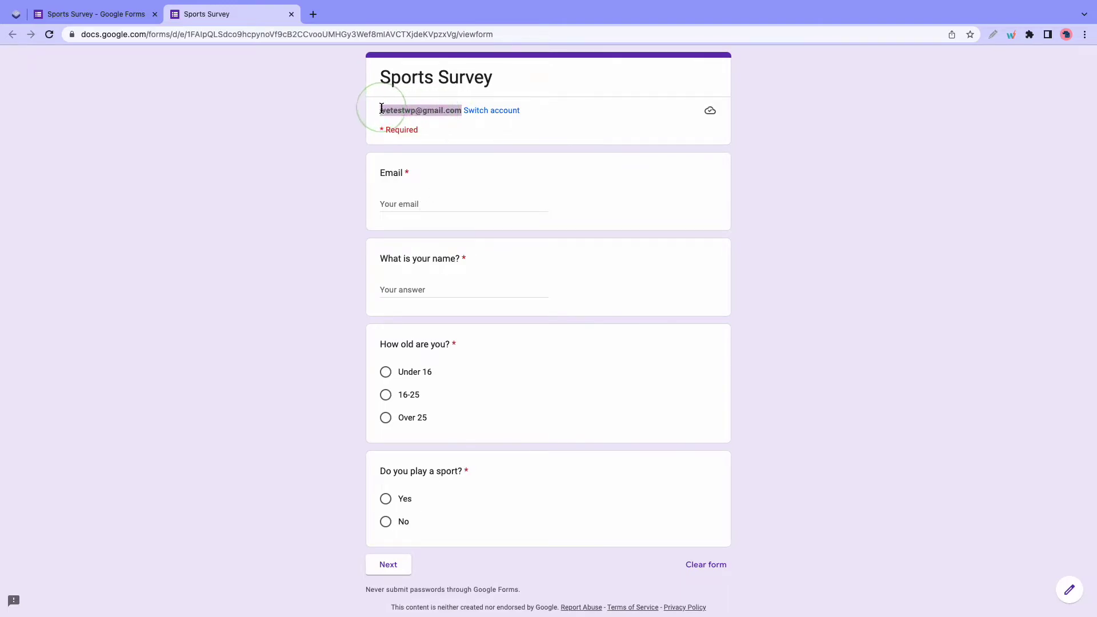
key("super+c")
left_click(418, 203)
key("super+v")
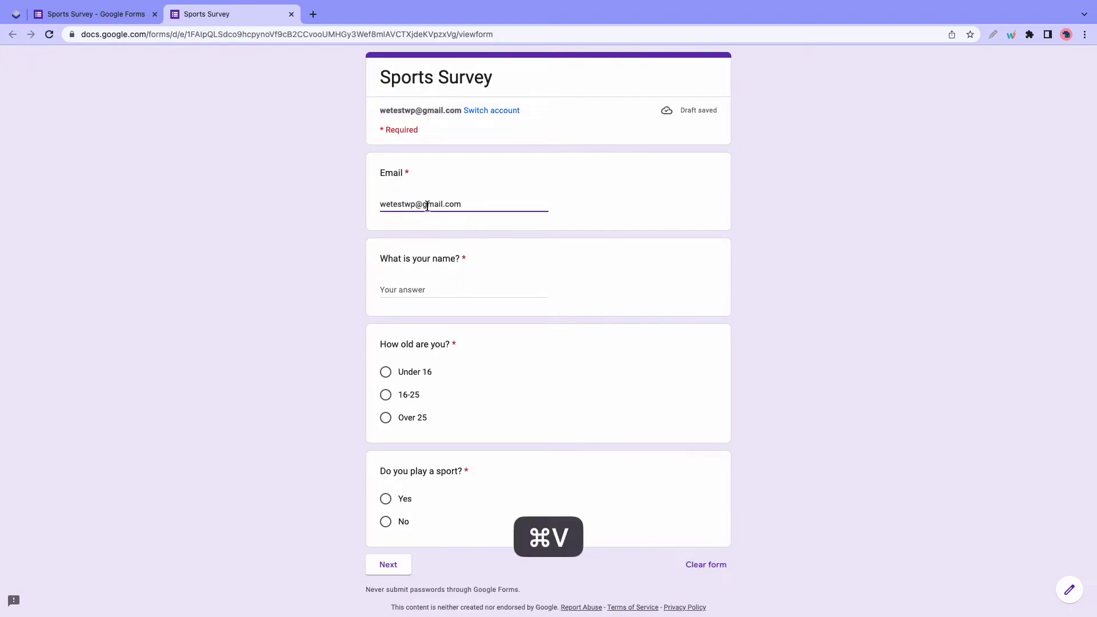
left_click(407, 288)
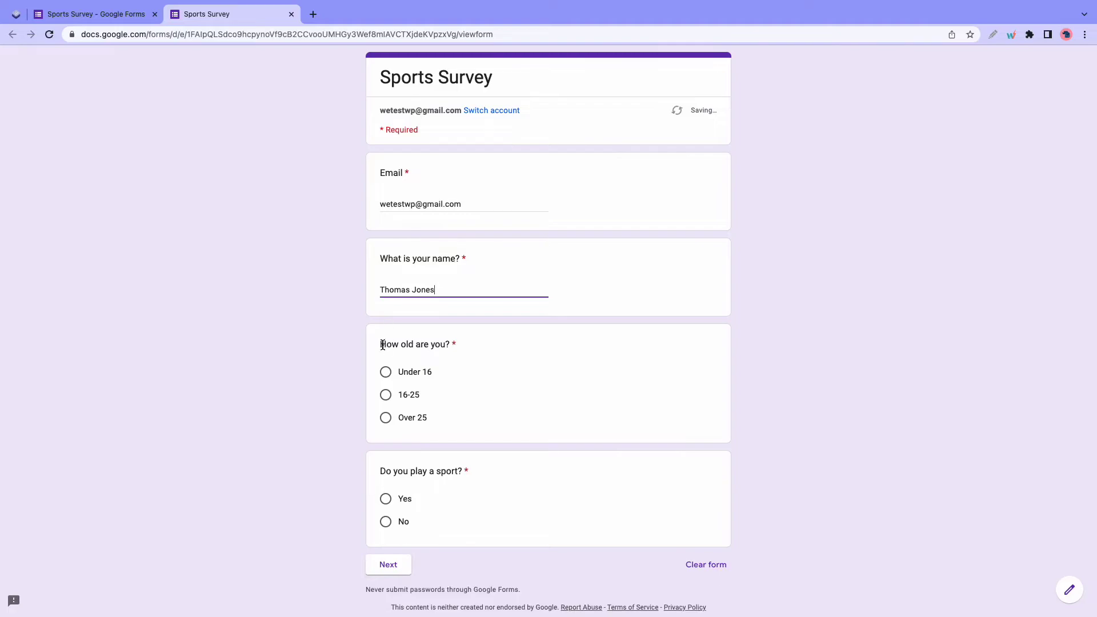
- Answer 16-25 for age and No to playing a sport, then continue to check where it leads
left_click(387, 398)
scroll(432, 420, "down", 1)
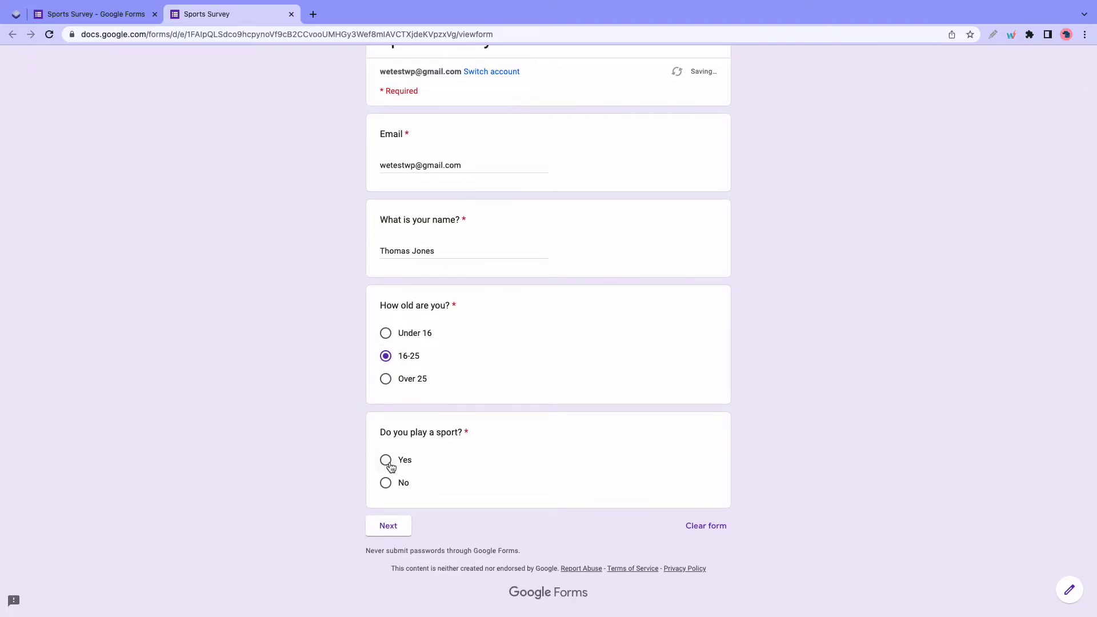
left_click(386, 483)
left_click(389, 527)
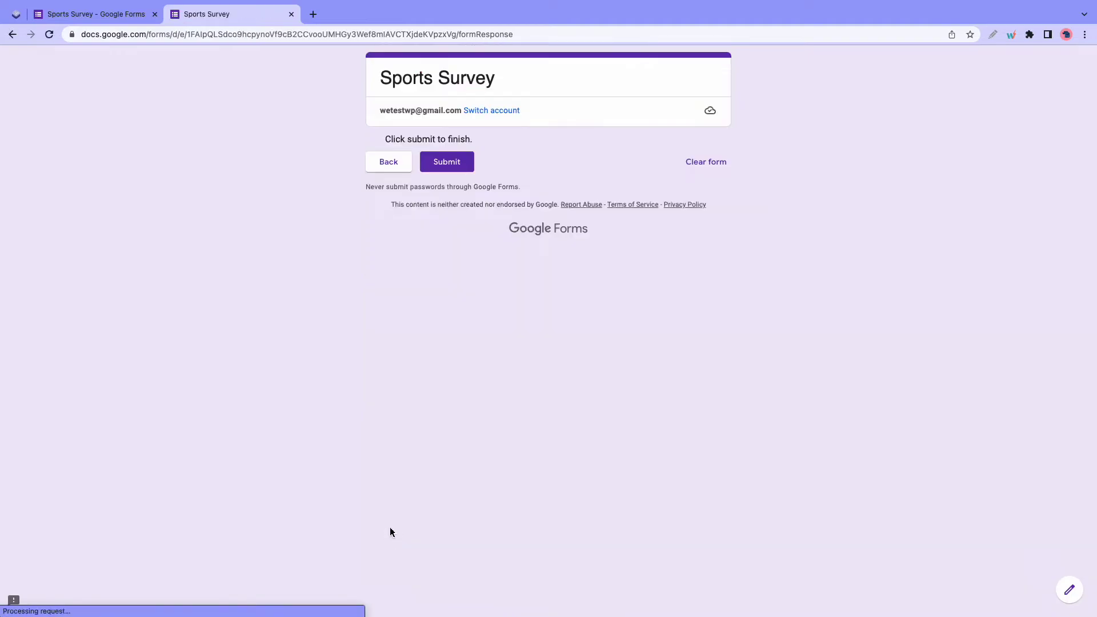
- Go back, change the sport answer to Yes, and continue to the next section
left_click(389, 163)
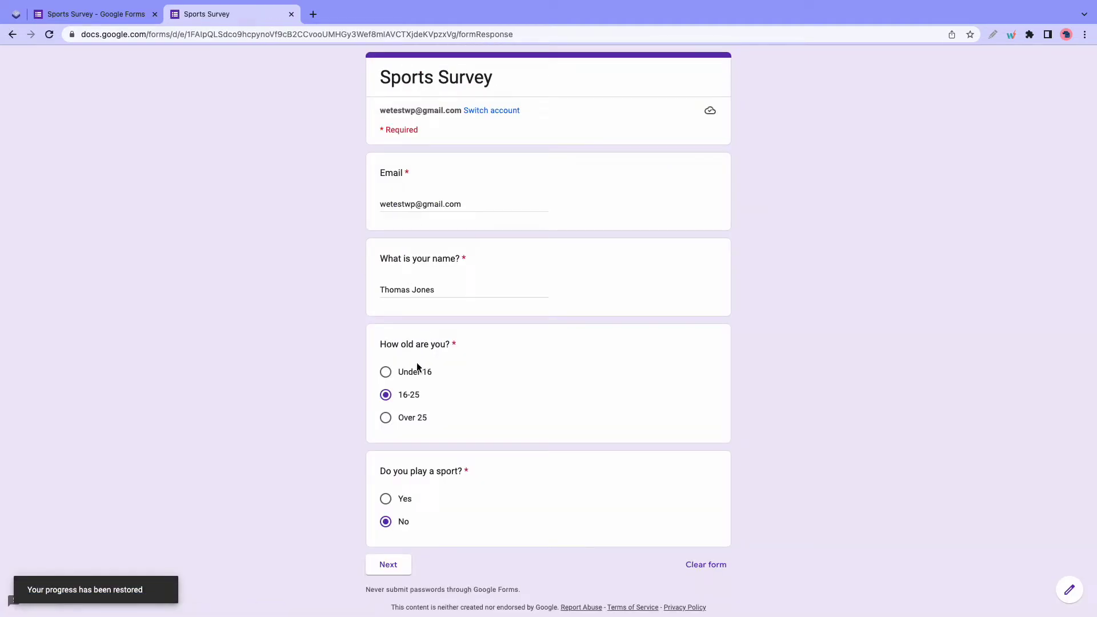
left_click(387, 501)
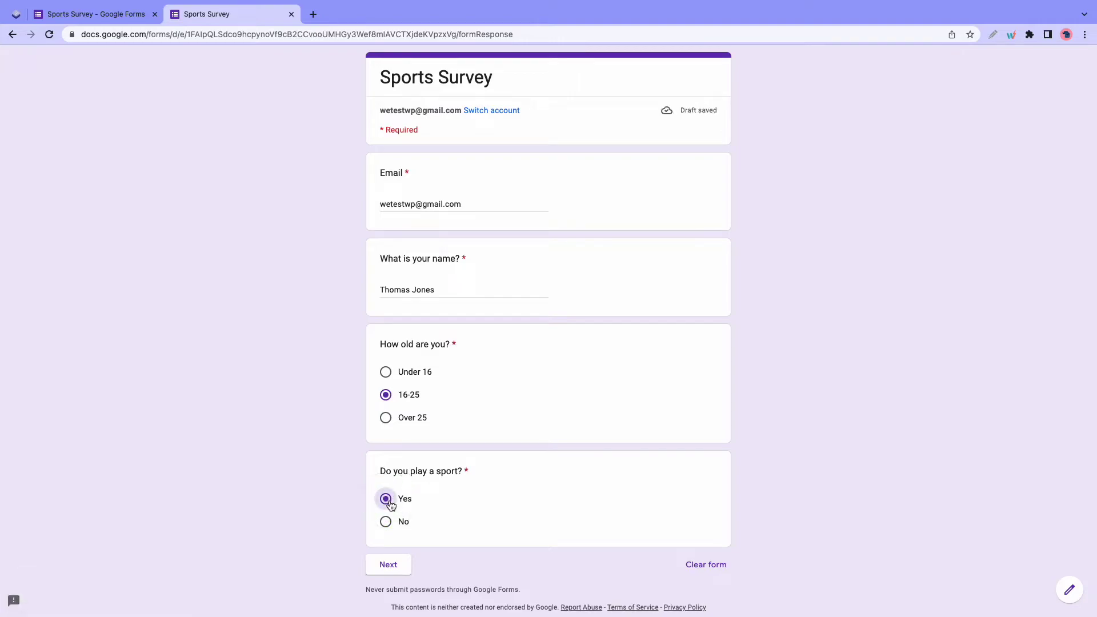
left_click(393, 567)
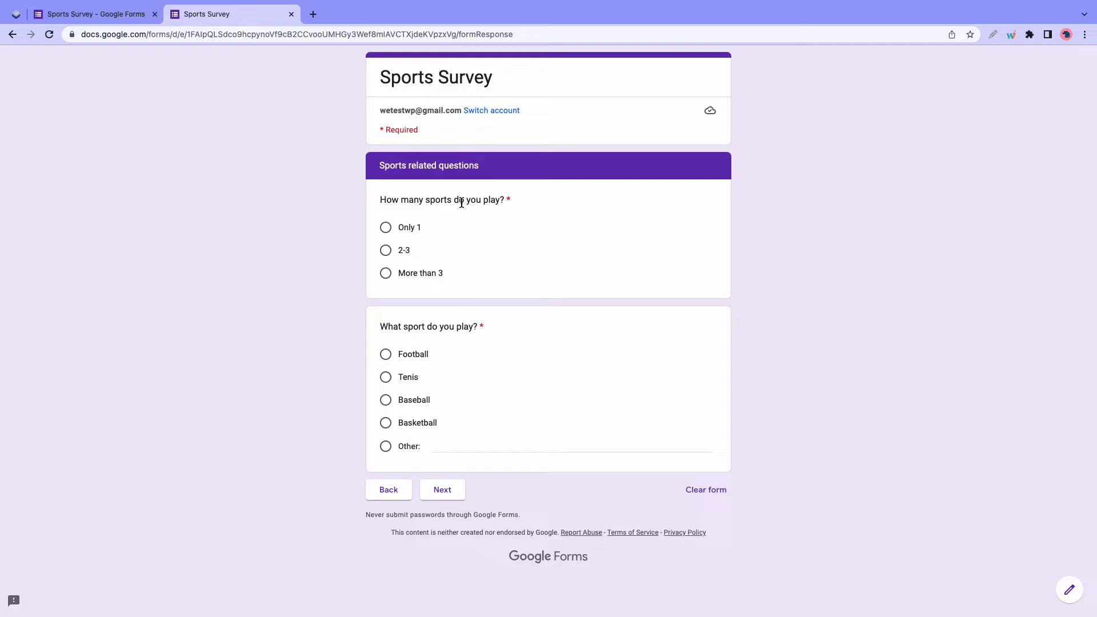
- Answer Only 1 and Football, and confirm it leads to the Football Survey section
left_click(384, 225)
left_click(386, 356)
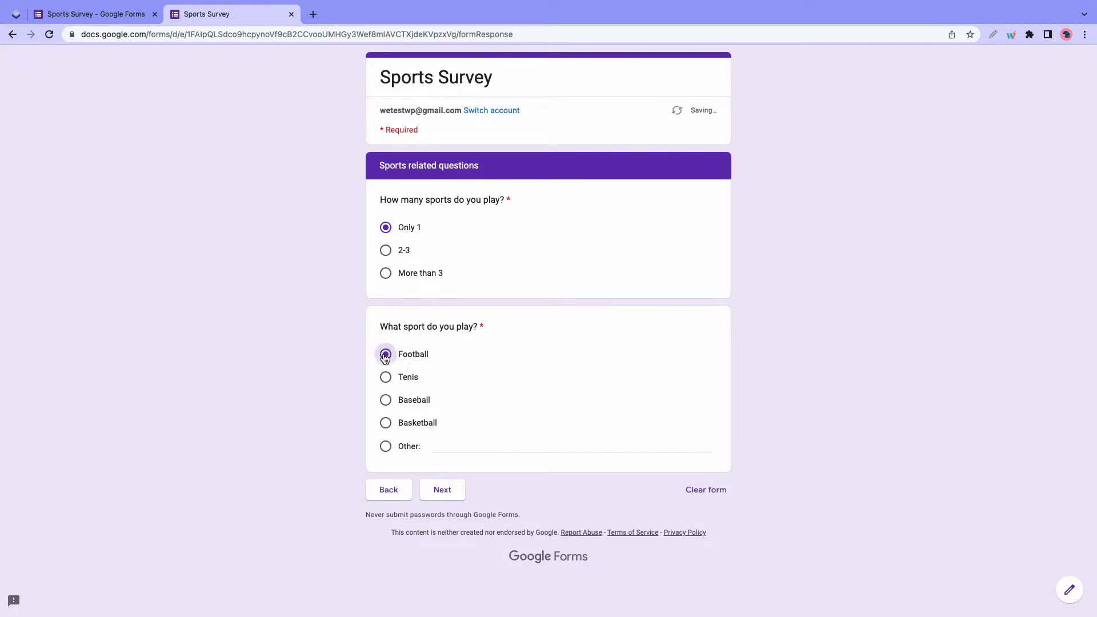
left_click(430, 499)
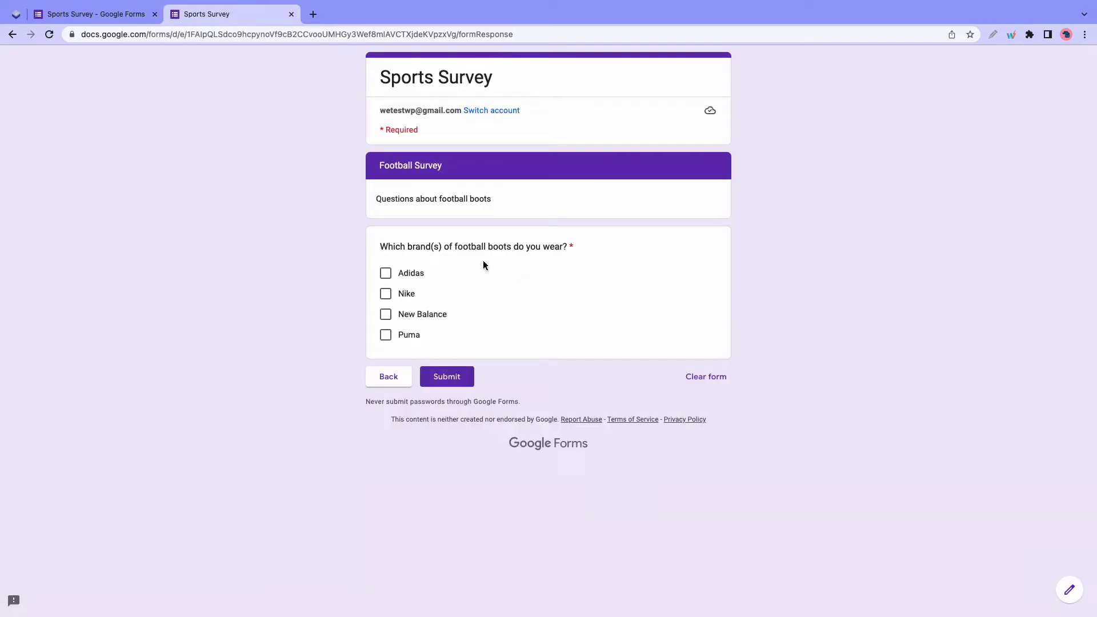
left_click(391, 381)
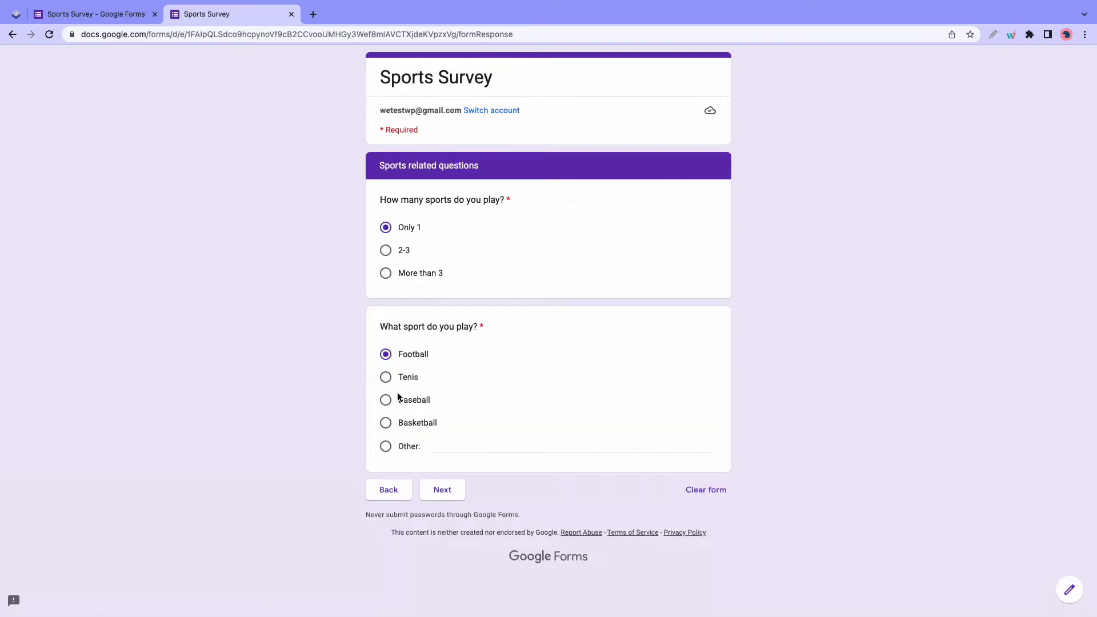
- Check that Tenis skips to submission, then return and reselect Football
left_click(396, 384)
left_click(443, 490)
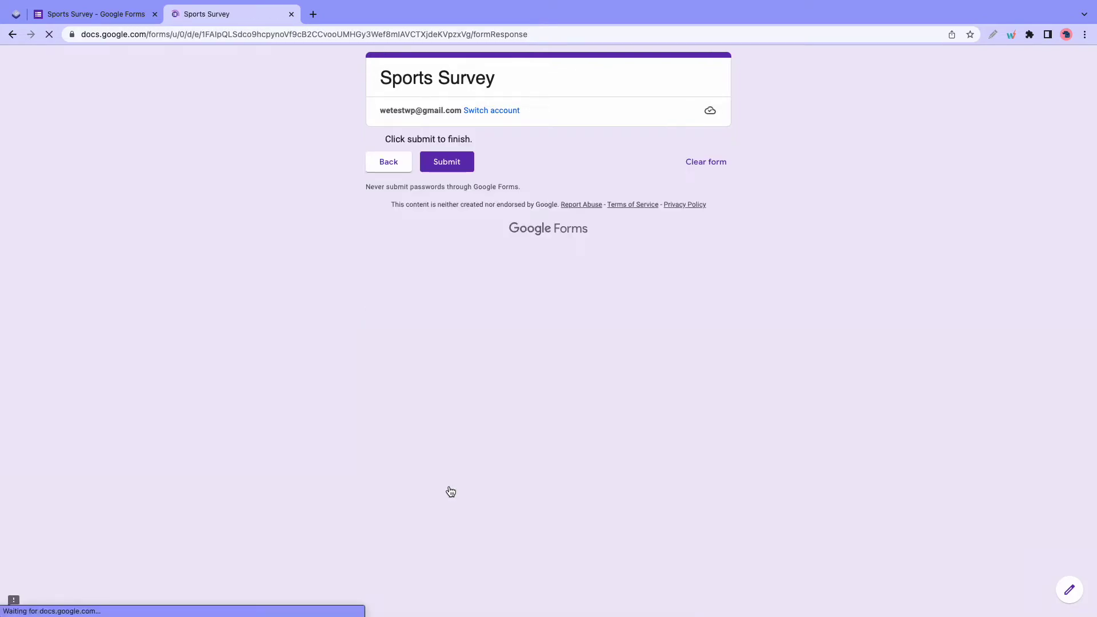
left_click(410, 175)
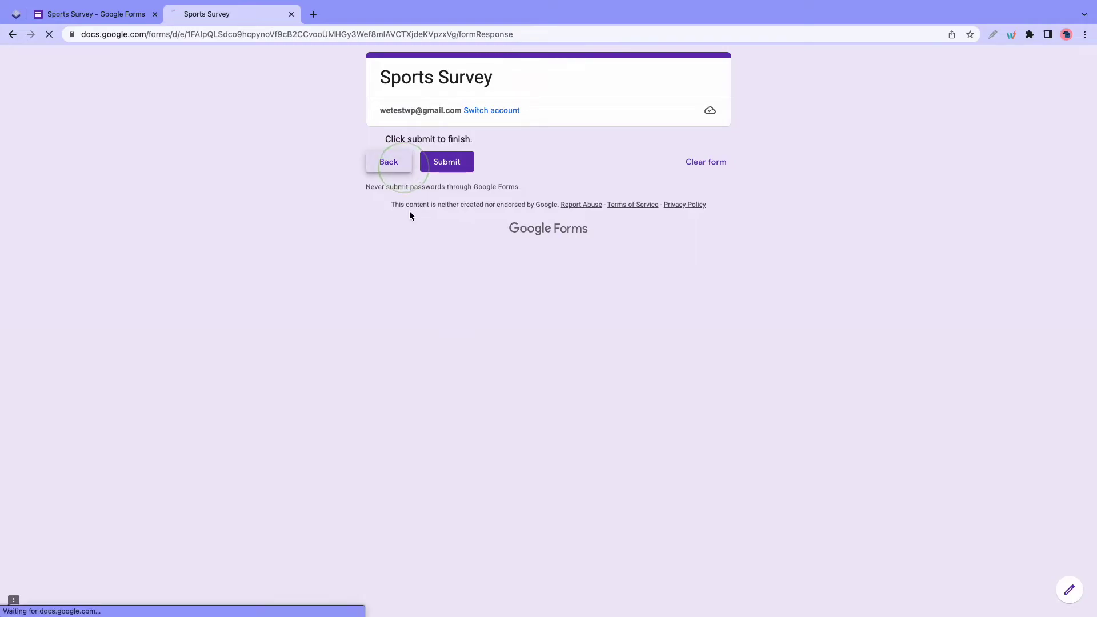
left_click(407, 355)
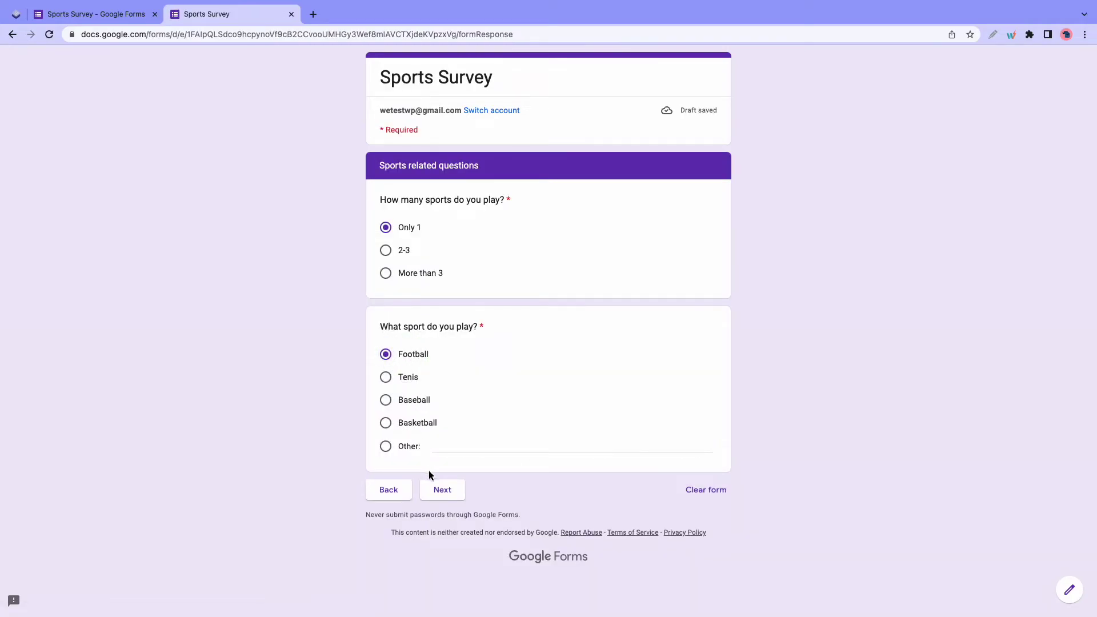
- On the Football Survey page, leave only Nike ticked as the boot brand and submit
left_click(438, 489)
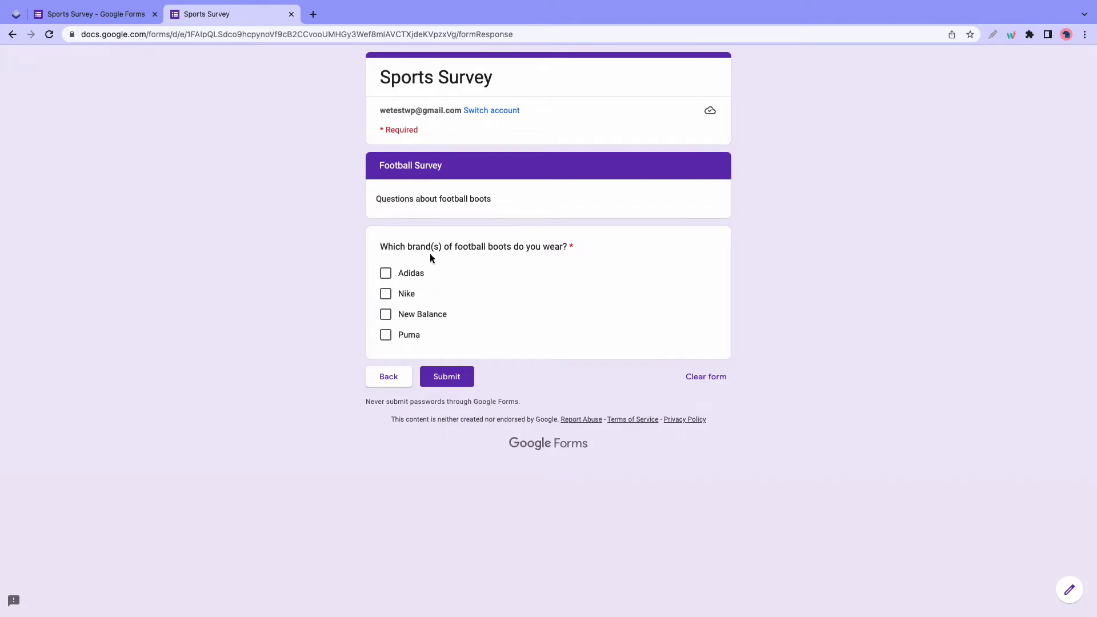
left_click(386, 275)
left_click(385, 294)
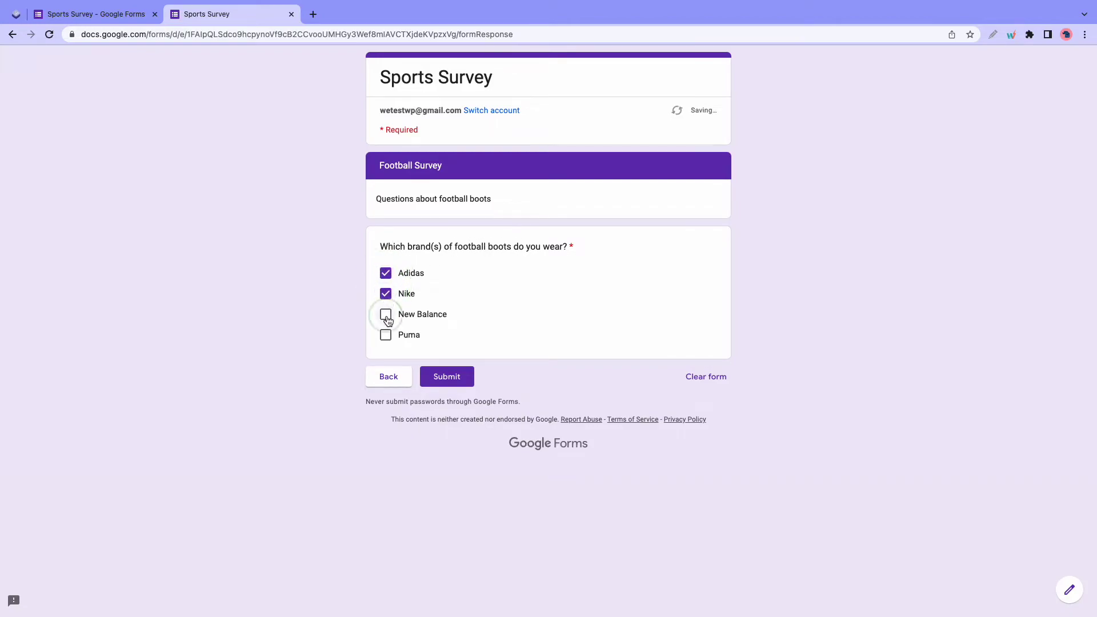
left_click(386, 318)
left_click(386, 273)
left_click(385, 314)
left_click(436, 376)
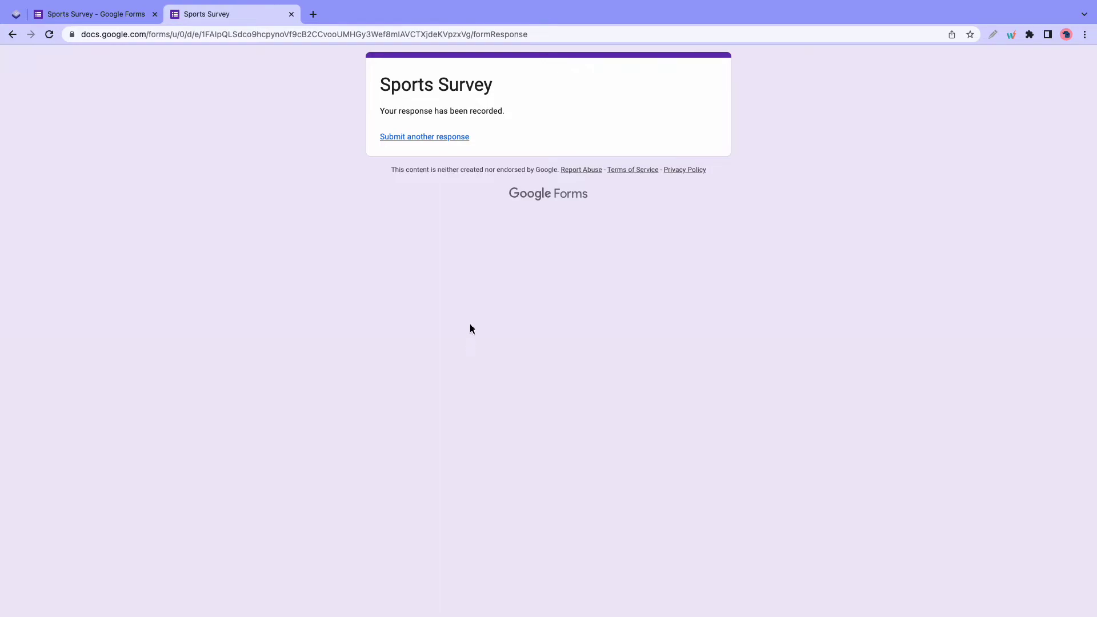
- Close the preview and theme settings, then open the add-ons Marketplace from the form editor
left_click(291, 14)
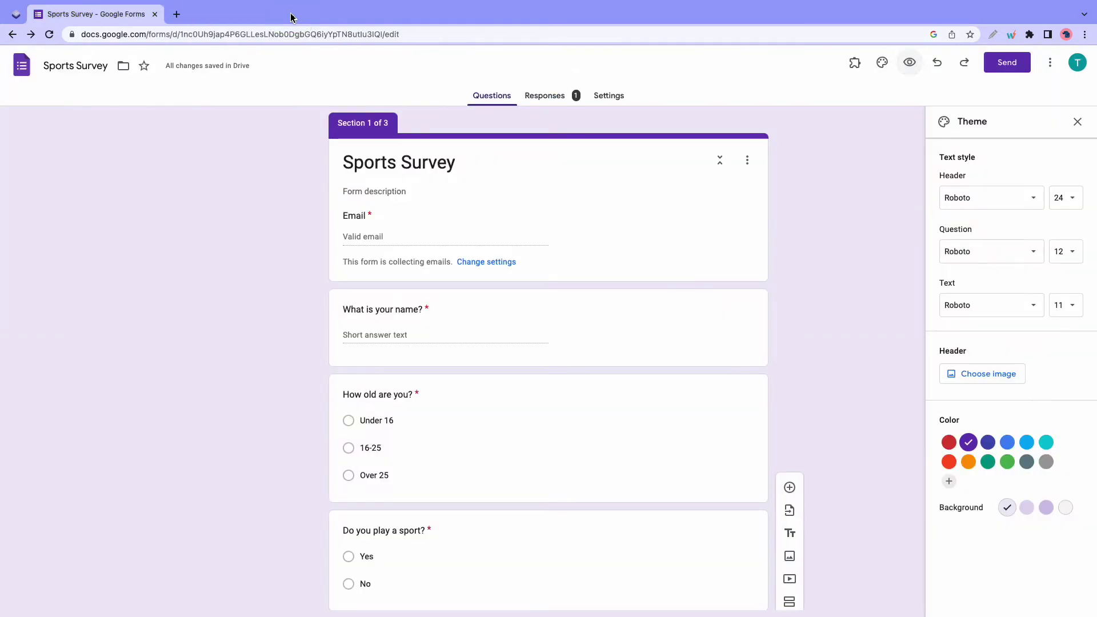
left_click(1078, 124)
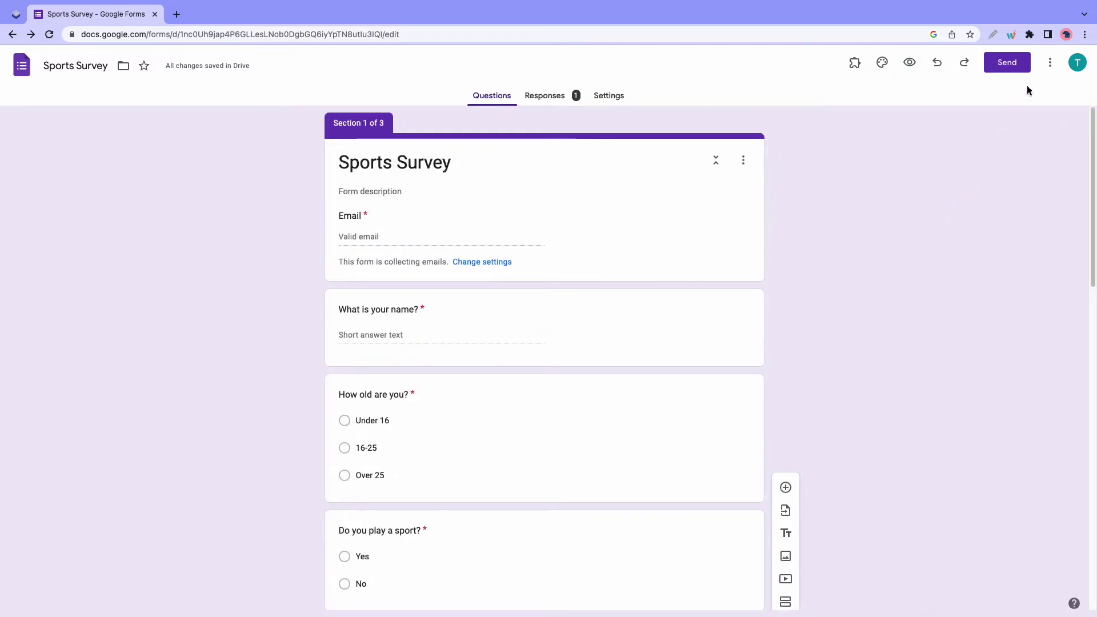
left_click(1051, 62)
left_click(1016, 277)
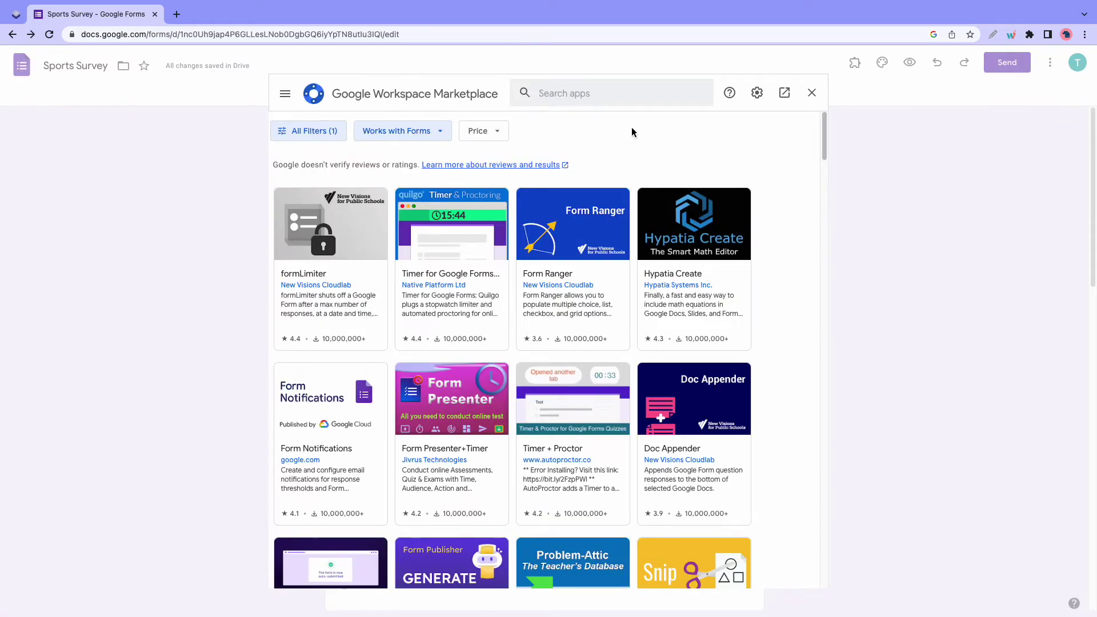
- Search the Marketplace for 'Extended' and open the Timer for Google Forms listing
left_click(622, 99)
type("Extended")
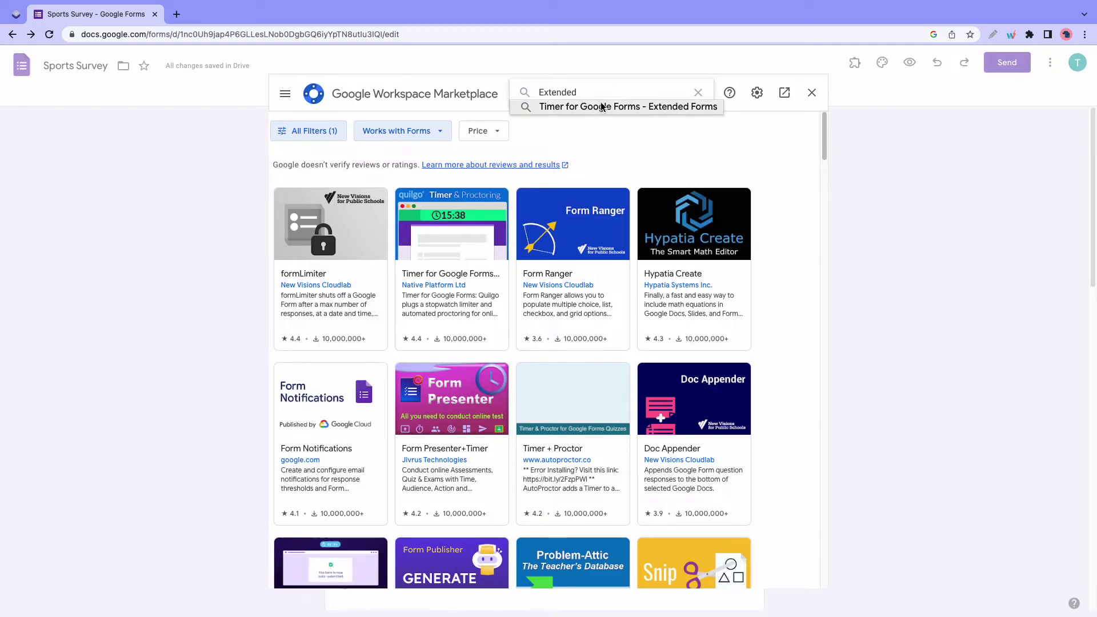
left_click(614, 106)
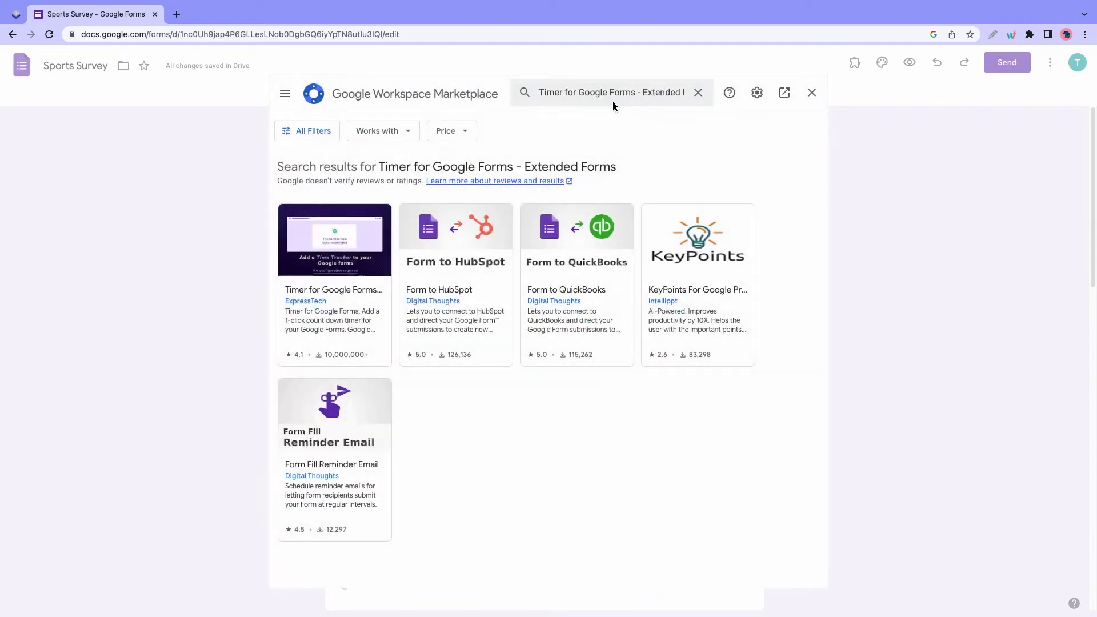
left_click(362, 245)
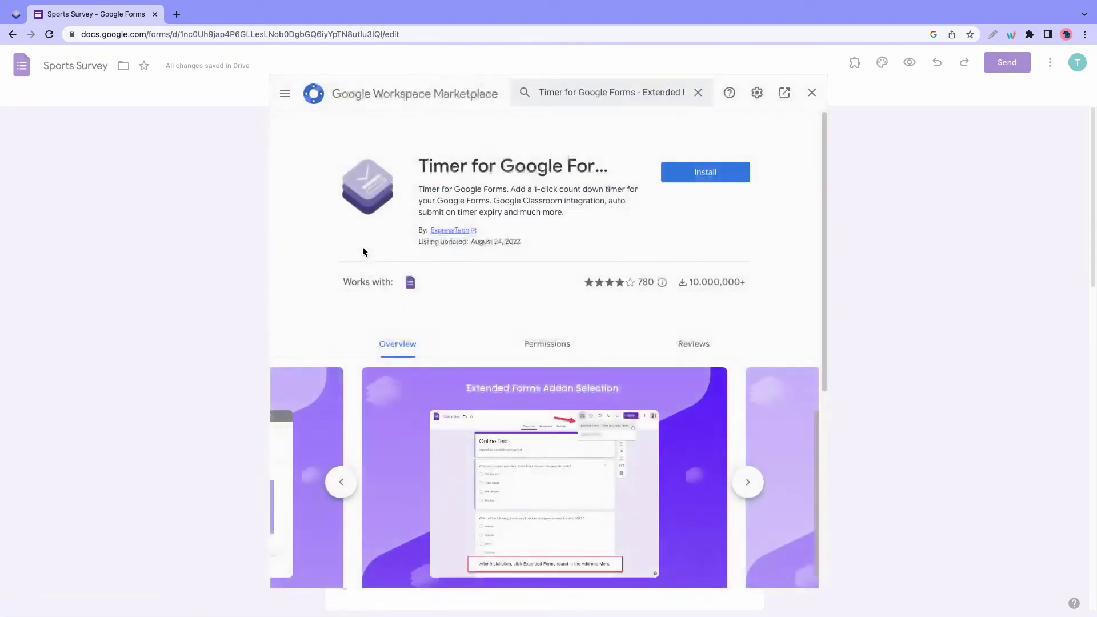
- Install Timer for Google Forms – Extended Forms, choosing the account and allowing its access
left_click(727, 179)
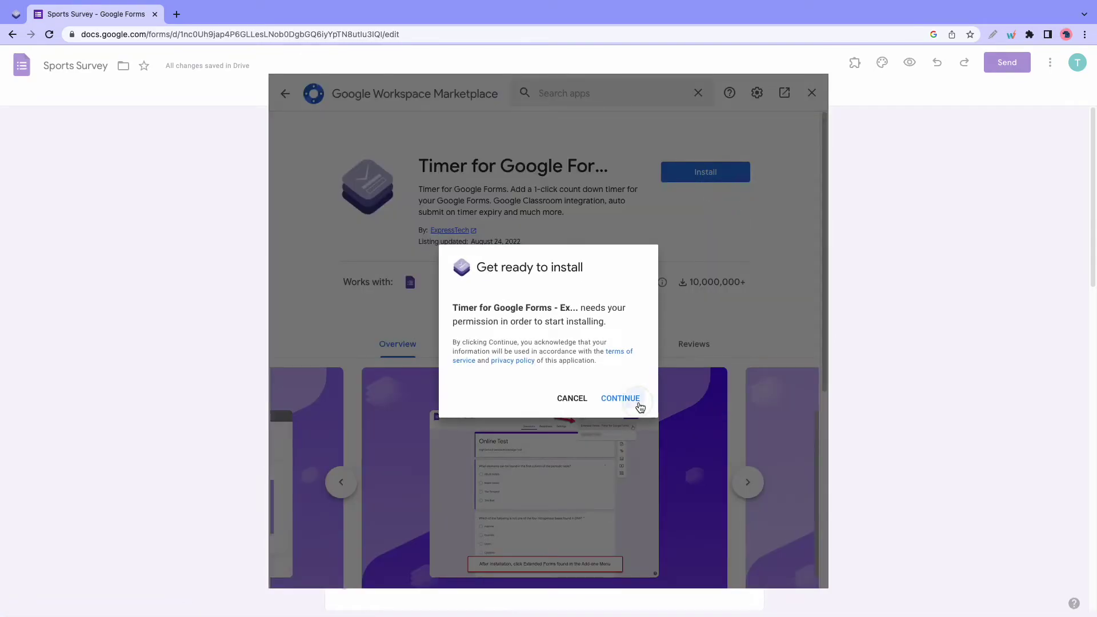
left_click(638, 404)
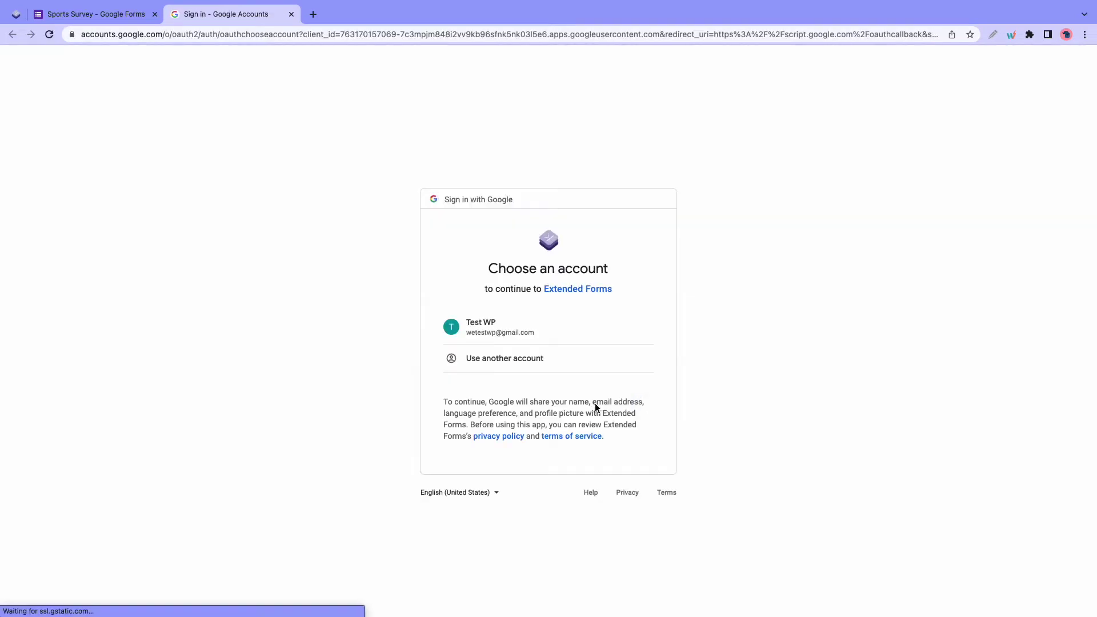
left_click(579, 341)
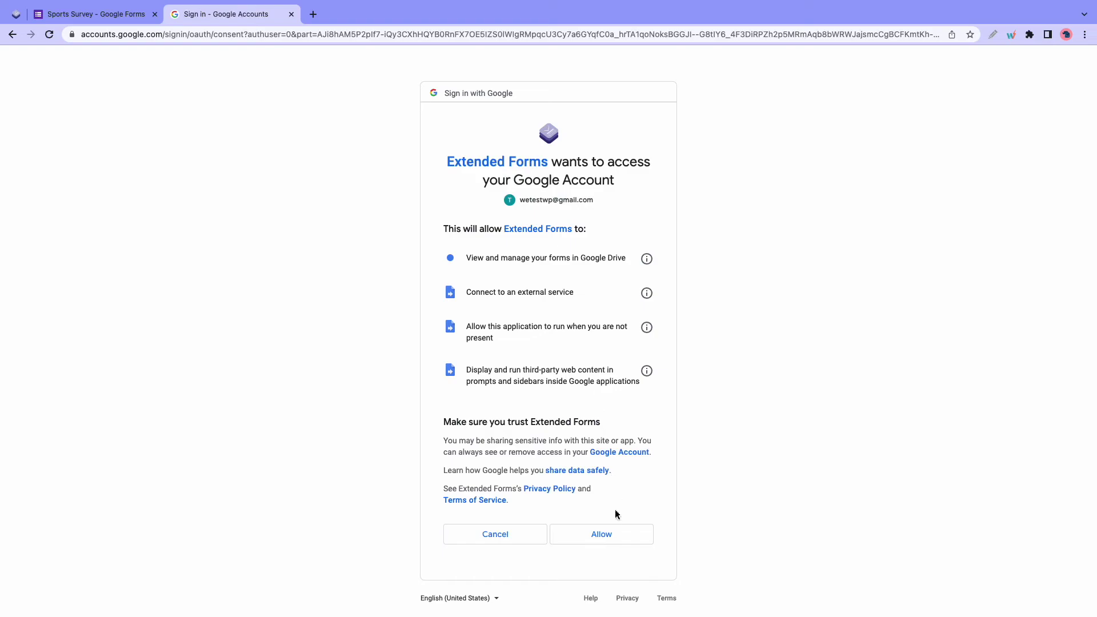
left_click(615, 535)
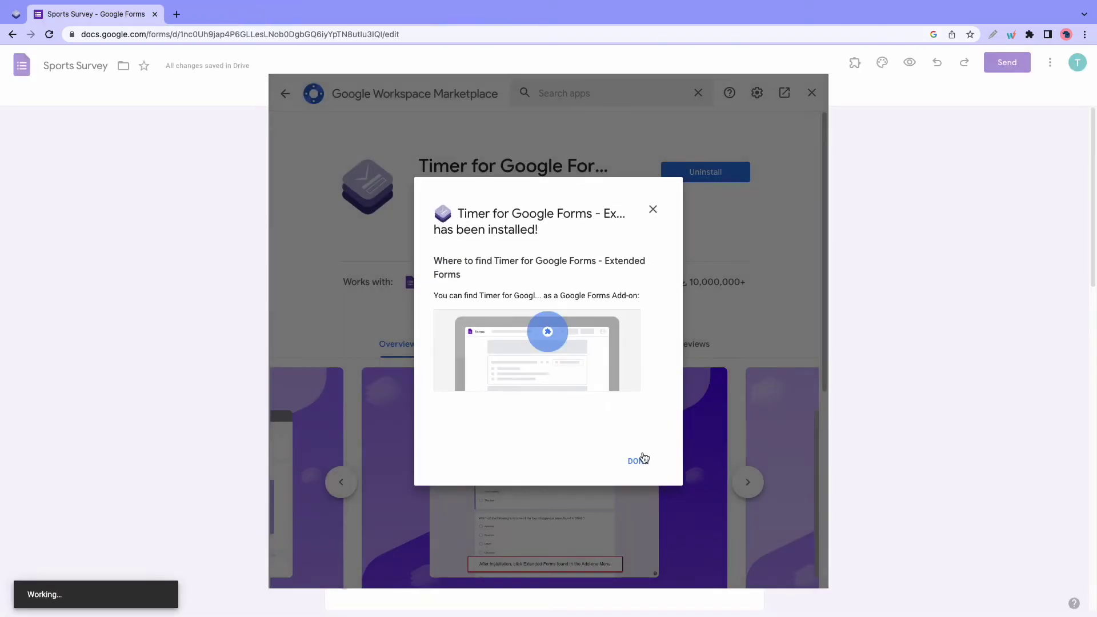
left_click(641, 461)
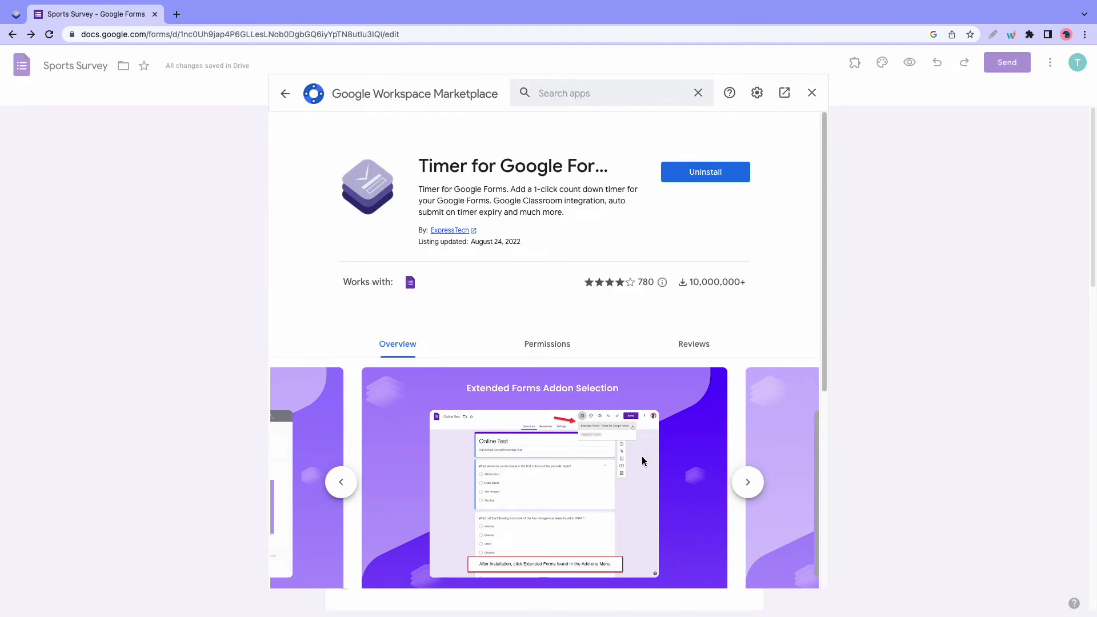
- Open the Timer for Google Forms Configure panel and switch on Connect to Extendedforms.io
left_click(811, 92)
left_click(871, 77)
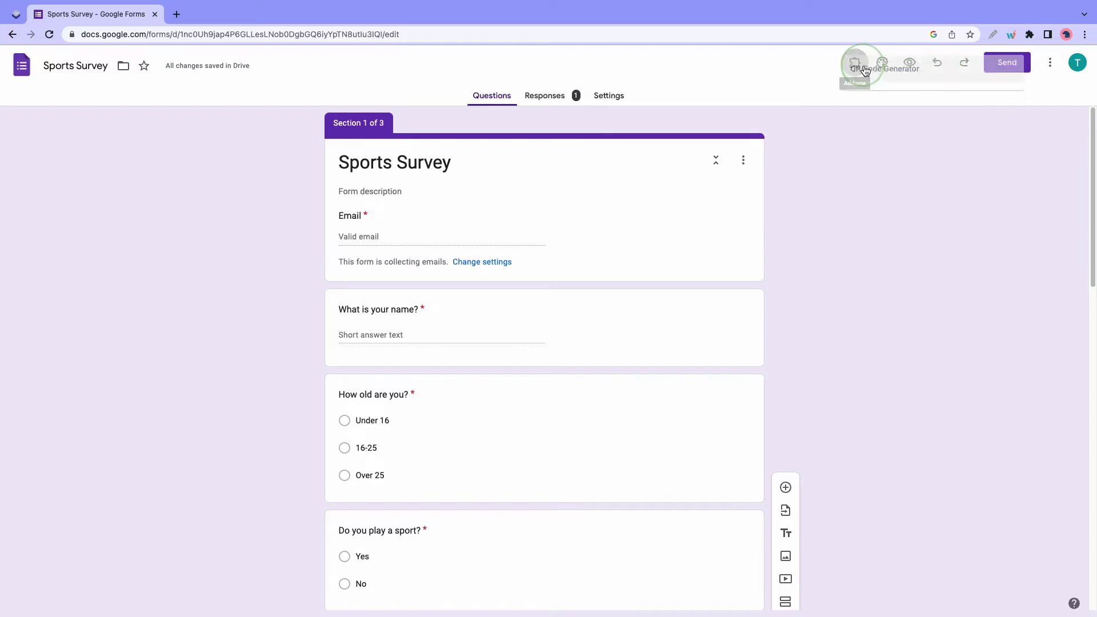
left_click(896, 126)
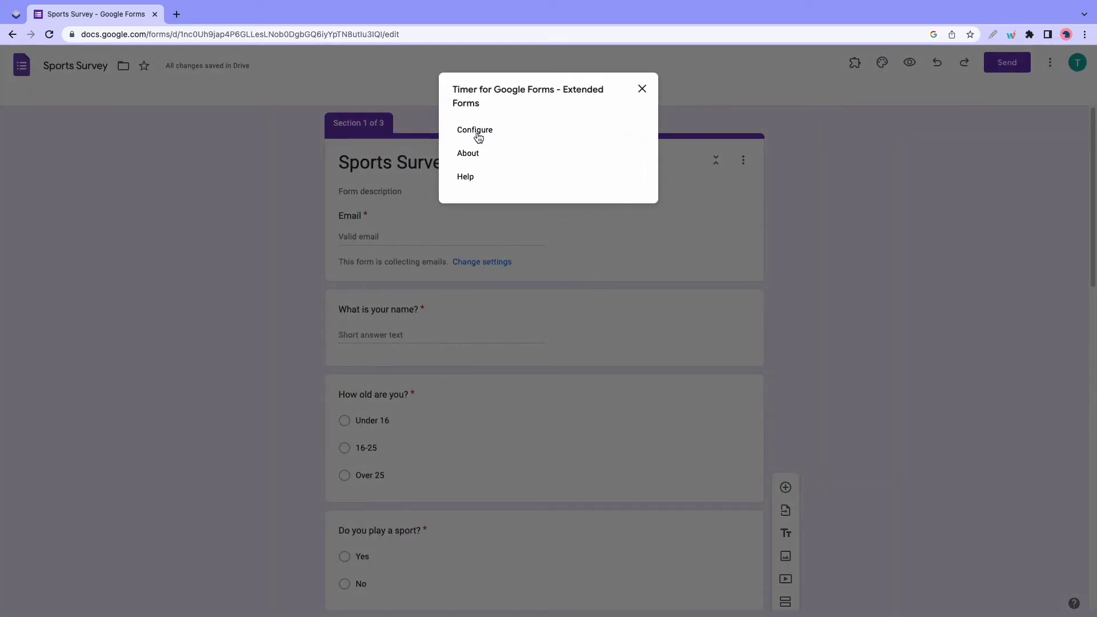
left_click(477, 132)
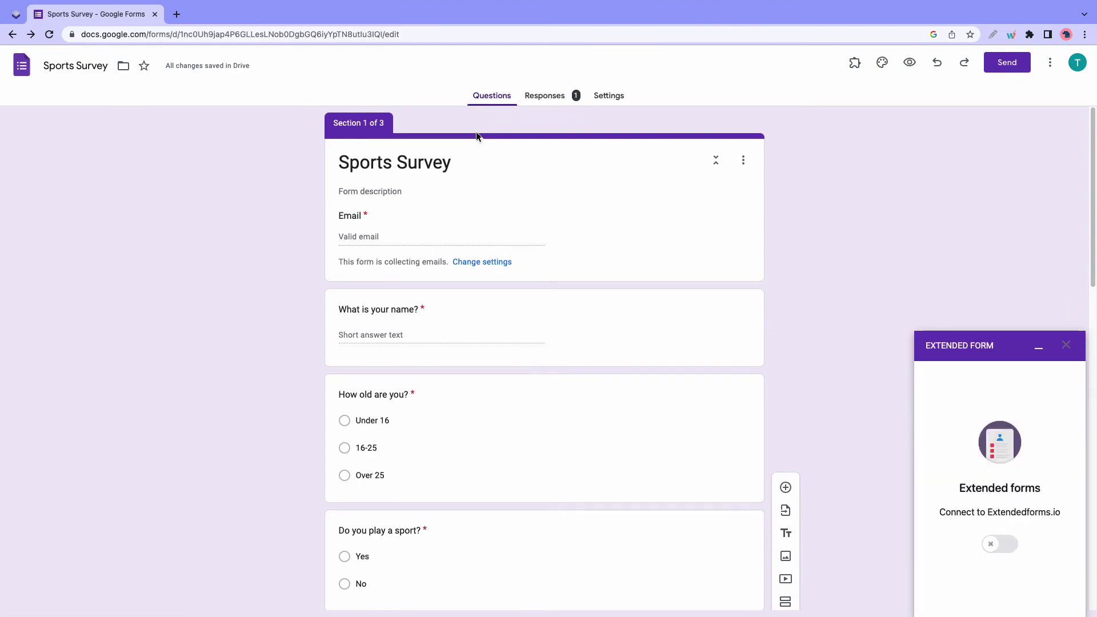
left_click(988, 543)
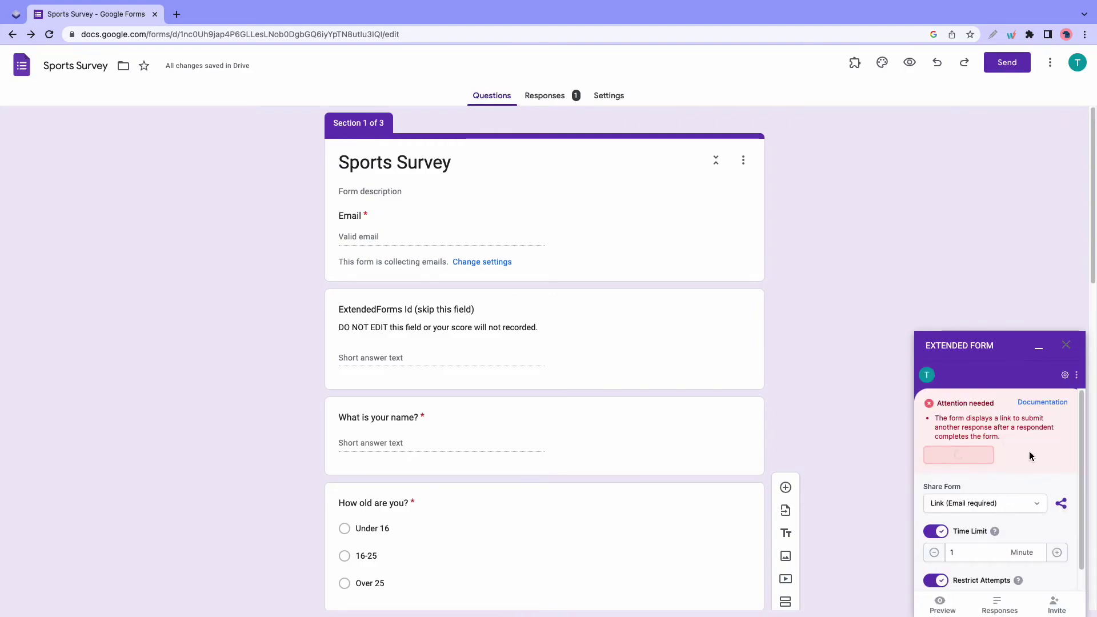
- Keep sharing as link with email required, and set the time limit to 2 minutes
left_click(1045, 422)
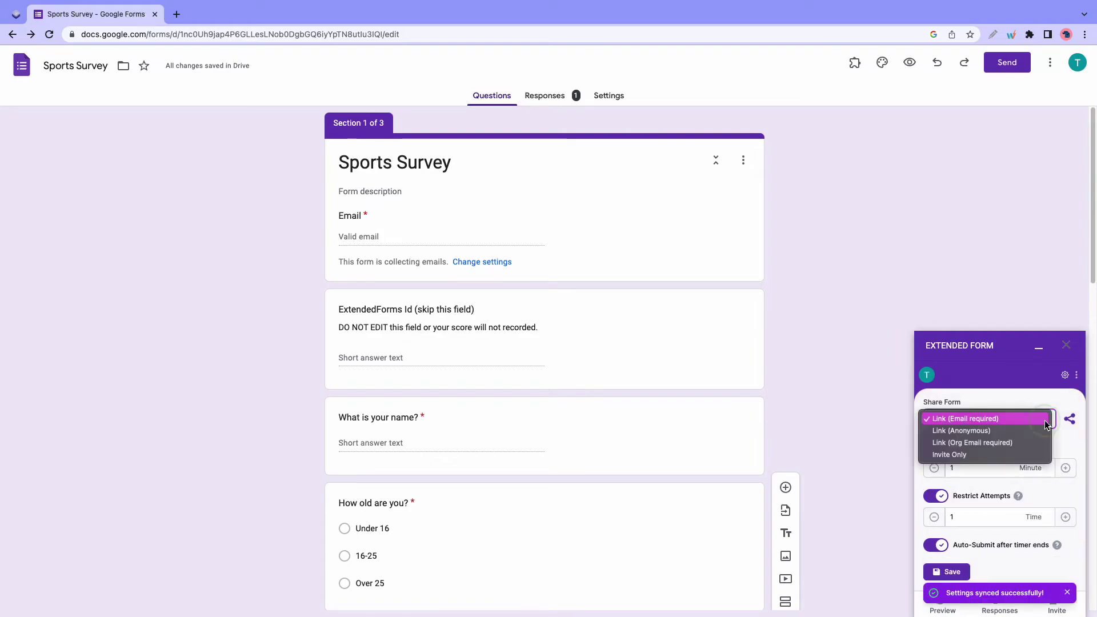
left_click(1054, 427)
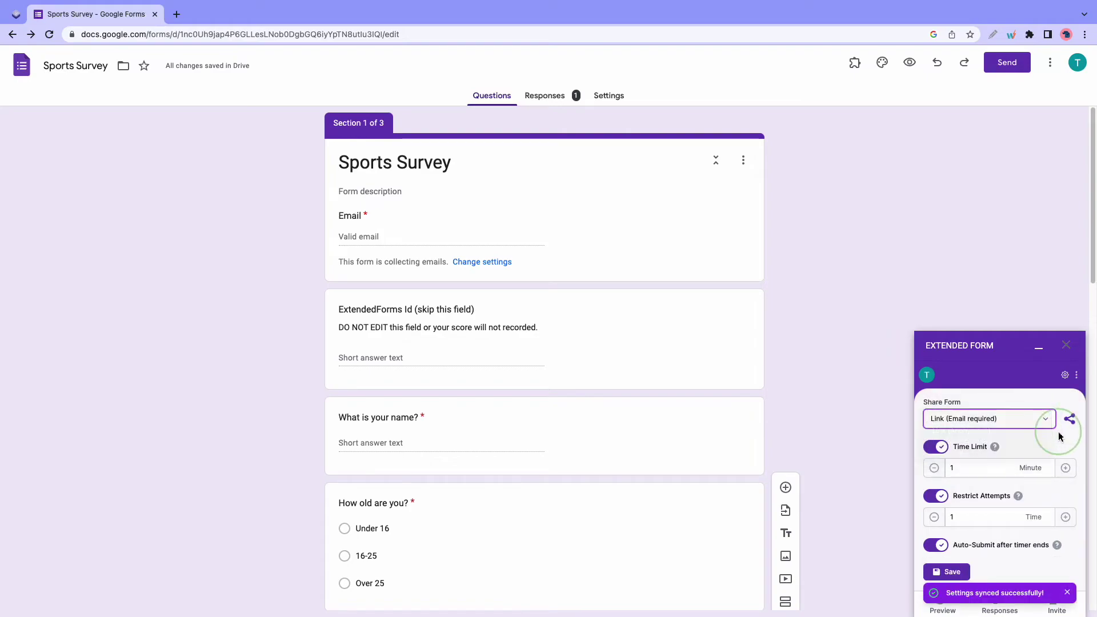
left_click(1066, 469)
left_click(1066, 468)
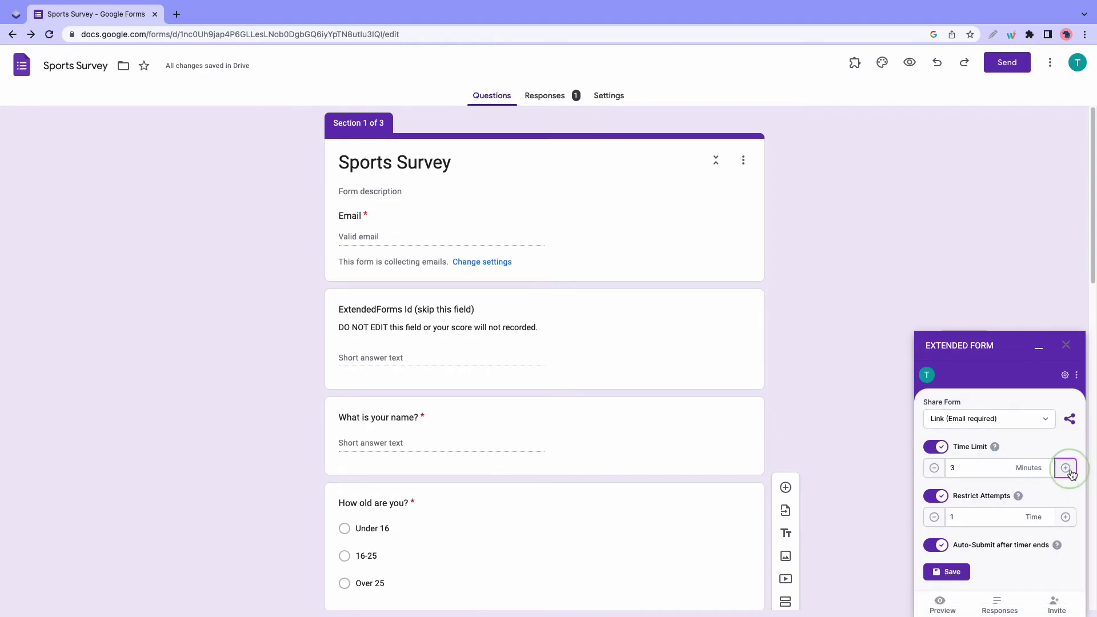
left_click(934, 469)
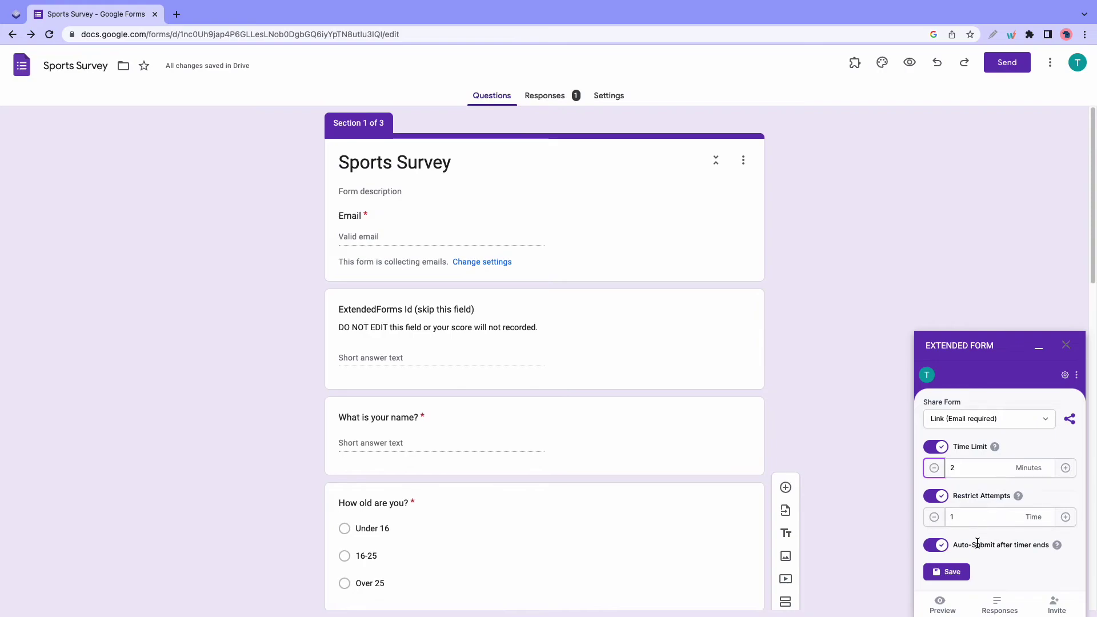
- Save the Extended Forms timer settings and preview the timed form
left_click(965, 573)
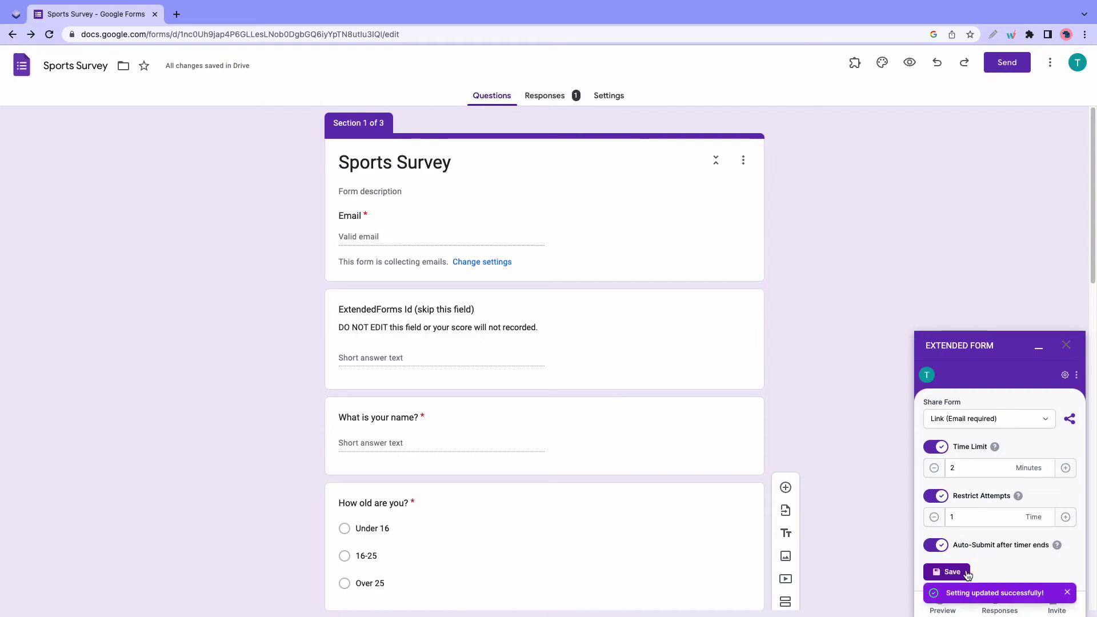
left_click(1067, 594)
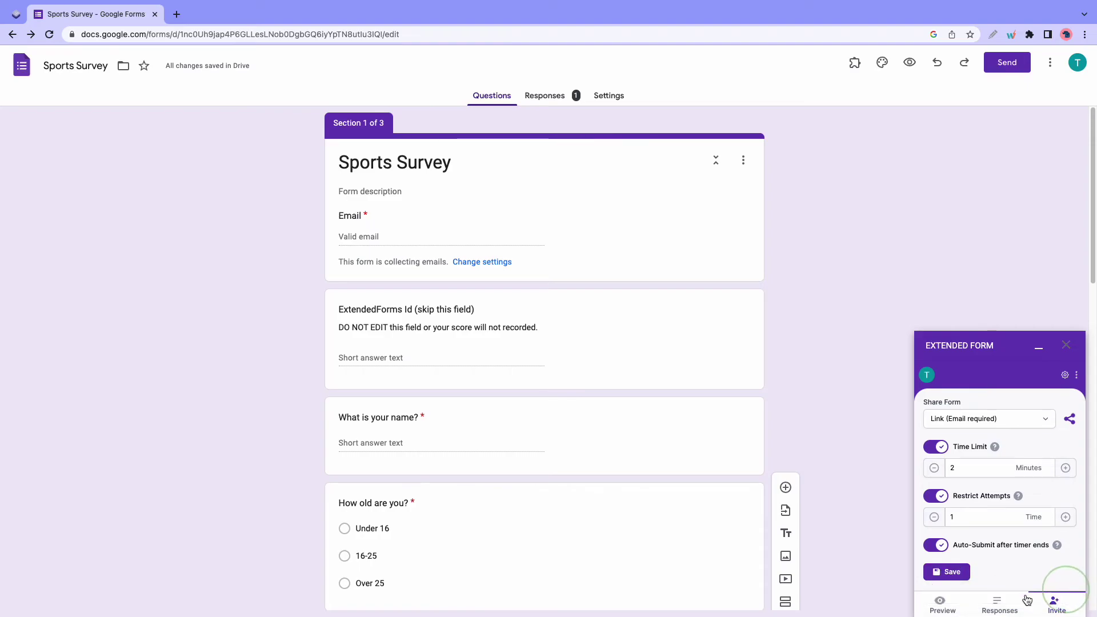
left_click(946, 608)
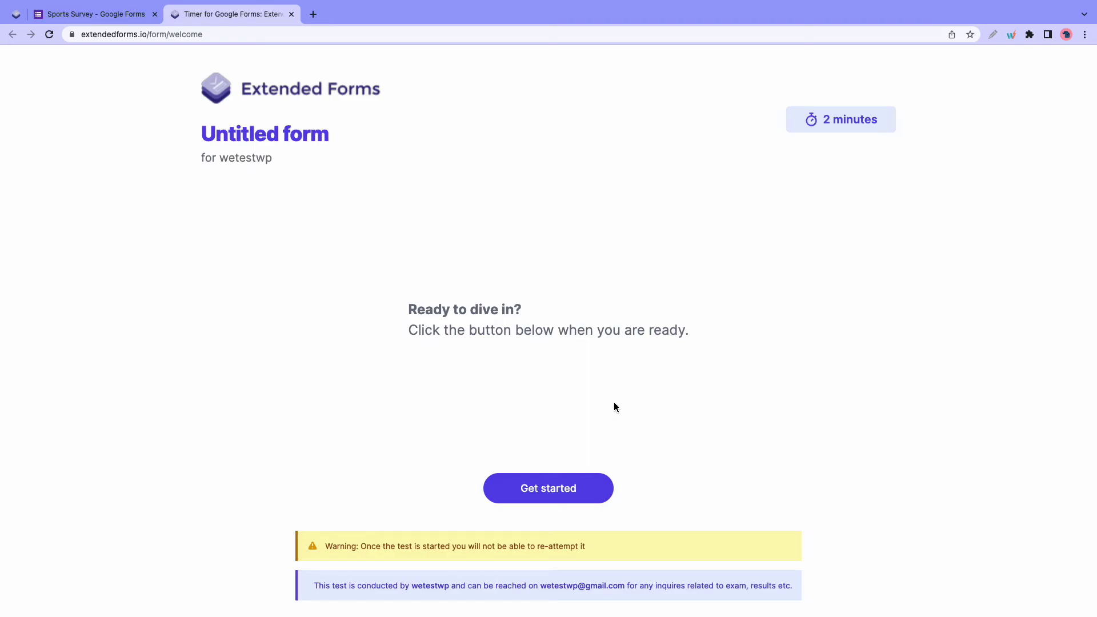
- Start the timed test, enter a name, and answer 16-25 and Yes
left_click(571, 491)
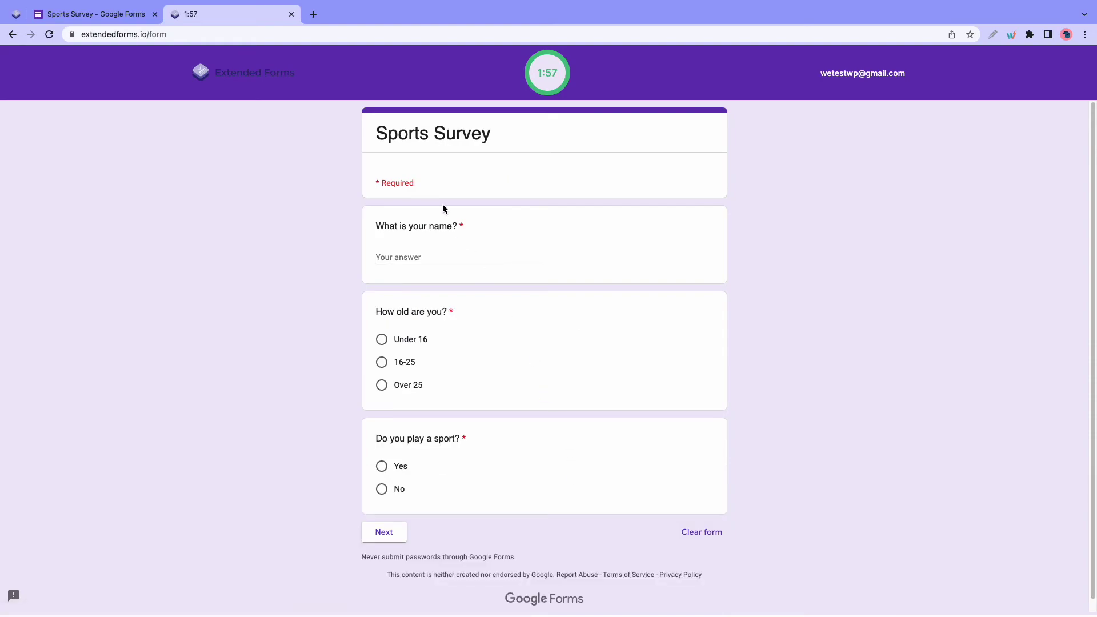
left_click(424, 253)
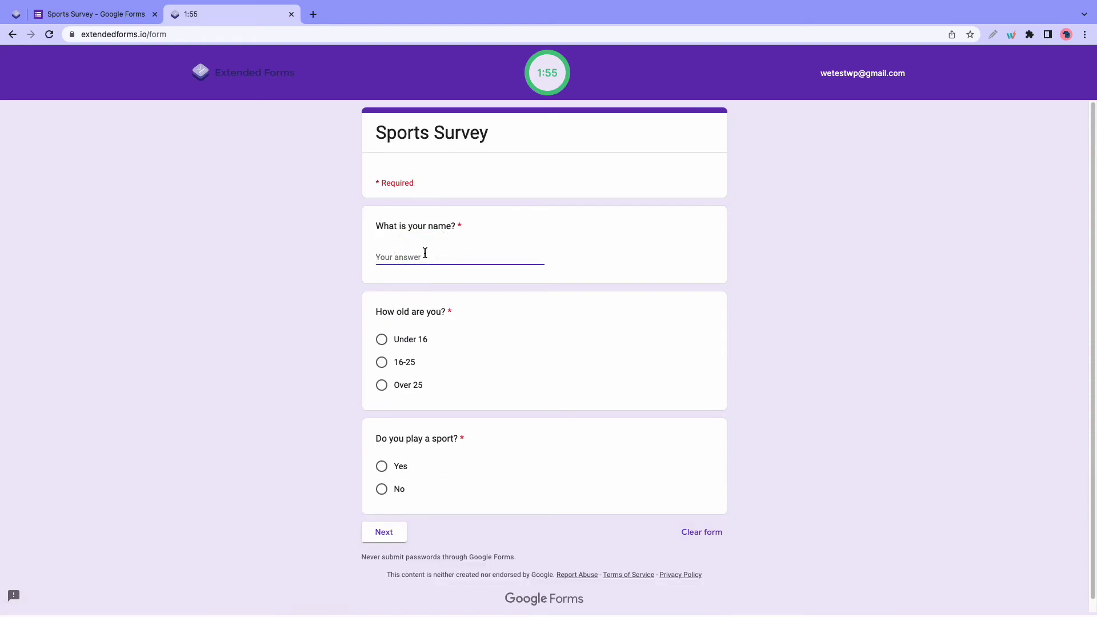
left_click(382, 362)
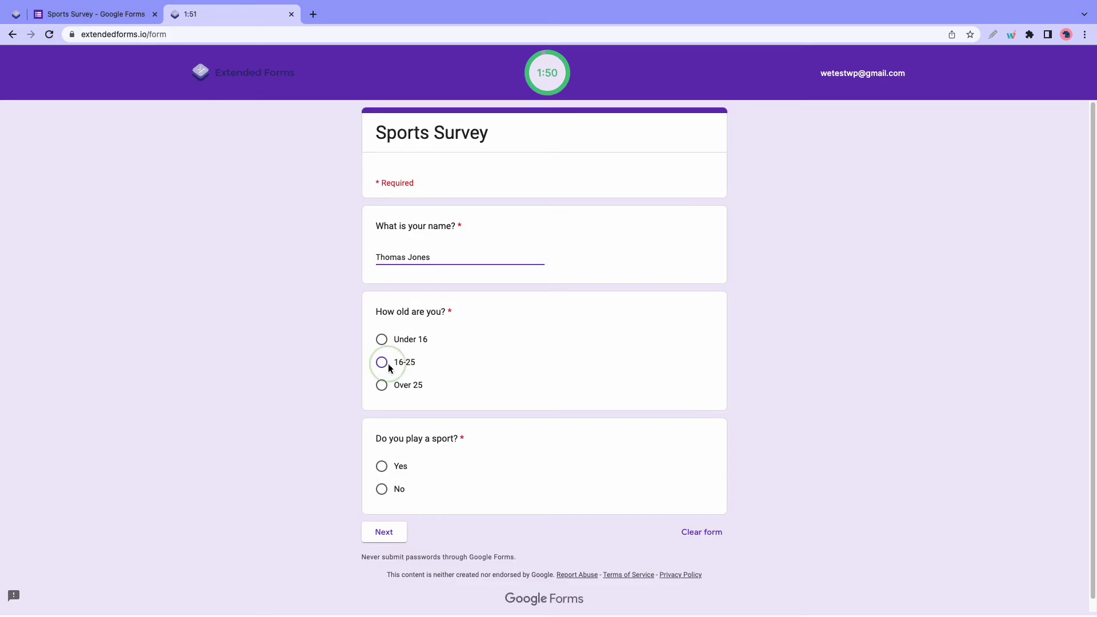
left_click(383, 467)
left_click(385, 537)
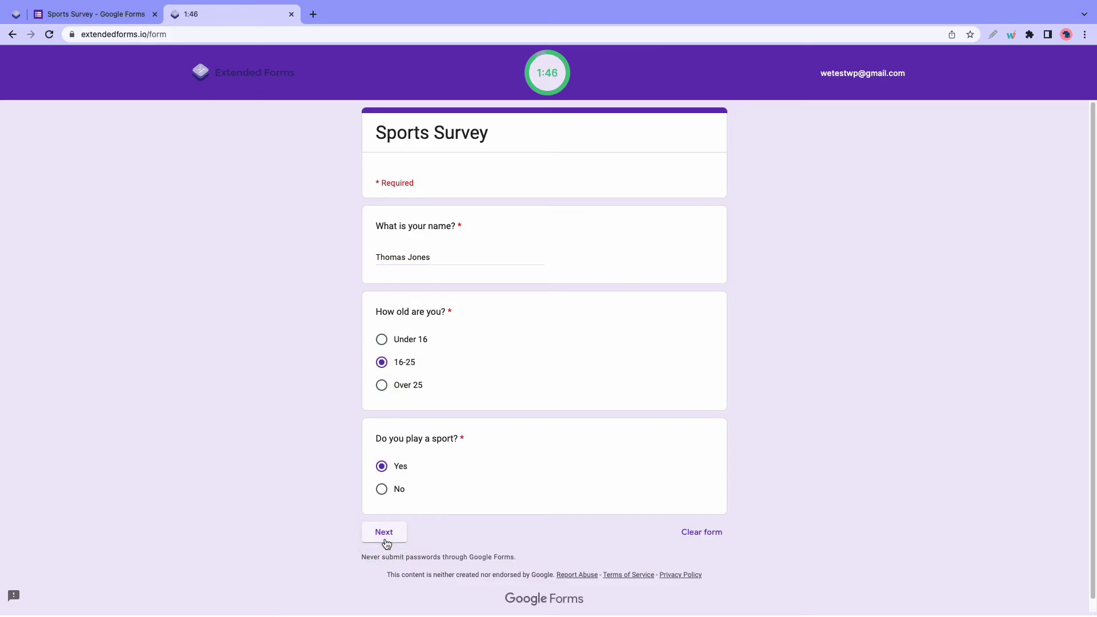
- Answer Only 1 and Football, tick Adidas, submit, and view the recorded responses
left_click(382, 281)
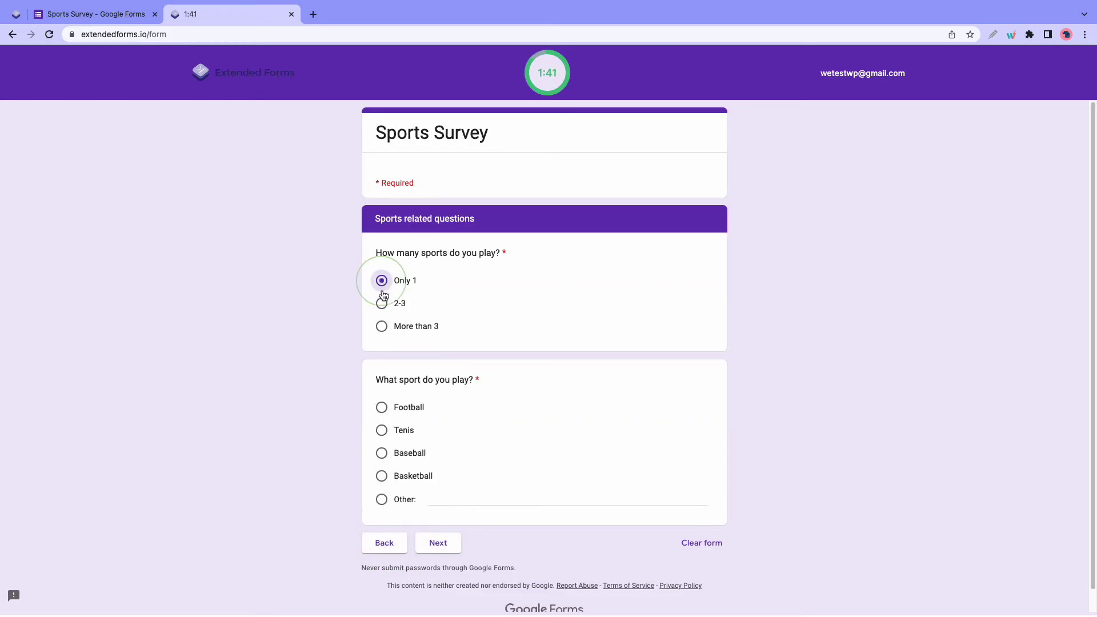
left_click(381, 407)
left_click(432, 543)
left_click(386, 326)
left_click(447, 430)
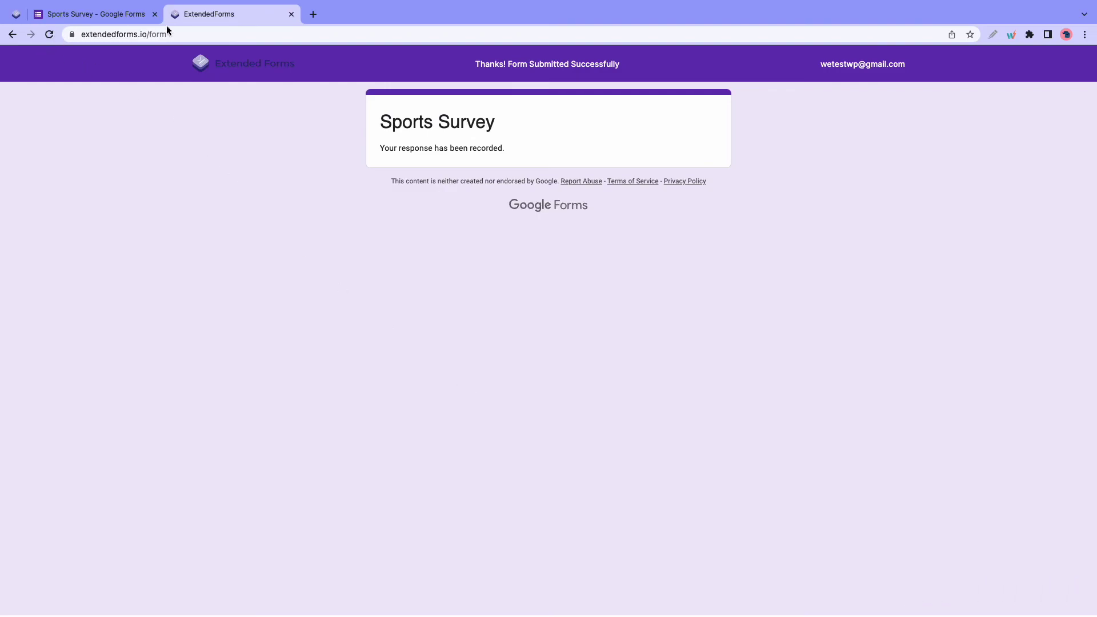
left_click(289, 13)
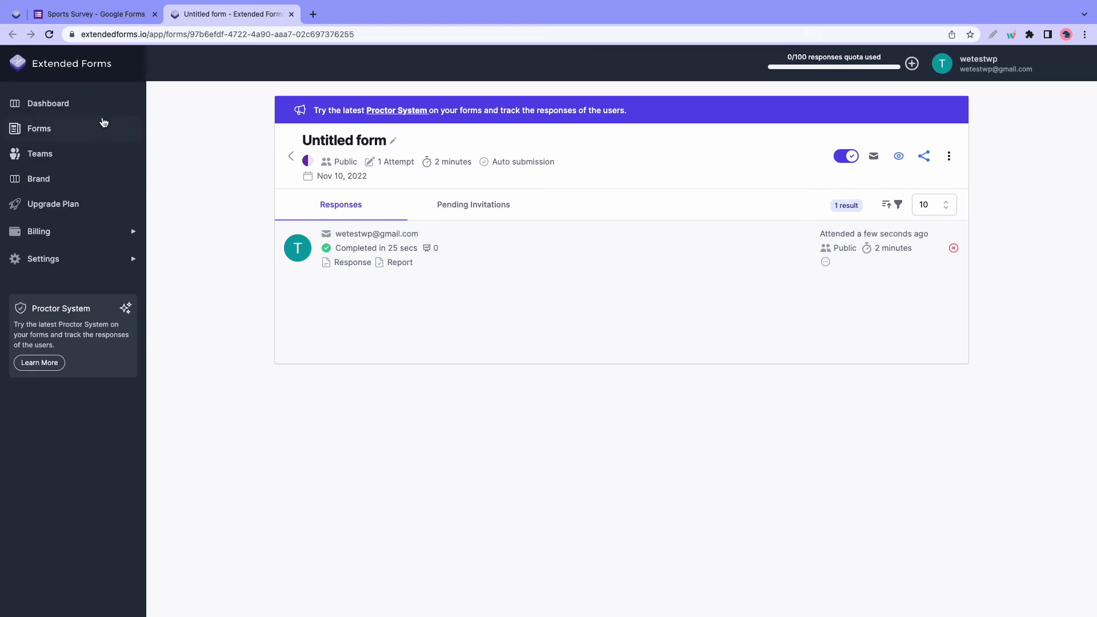
- Switch to the Extended Forms dashboard showing 2 connected forms and 2 responses
left_click(74, 110)
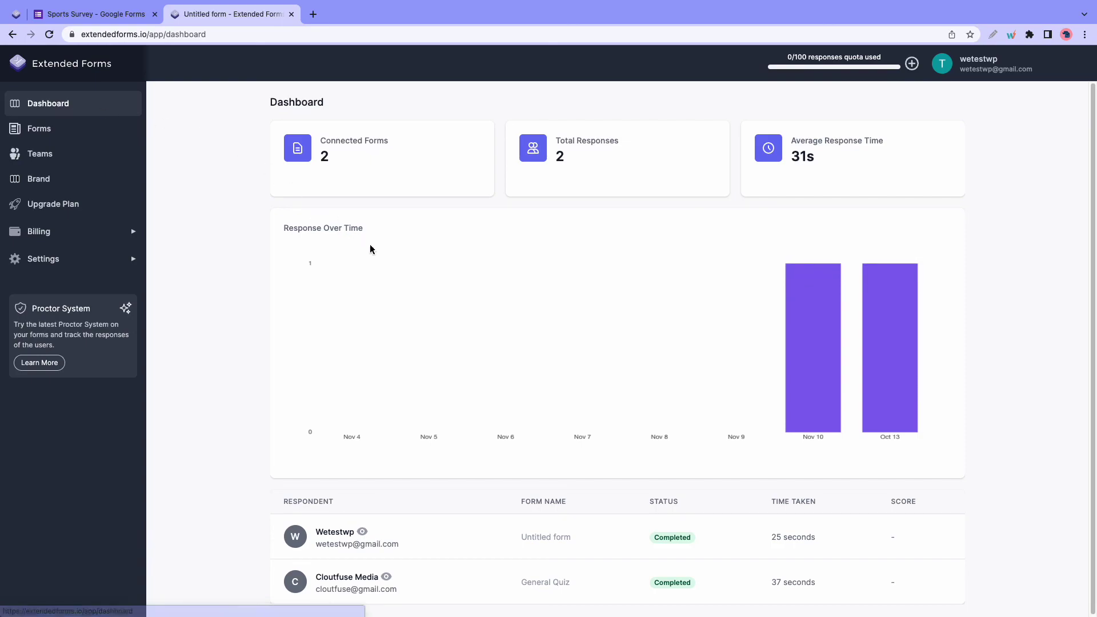